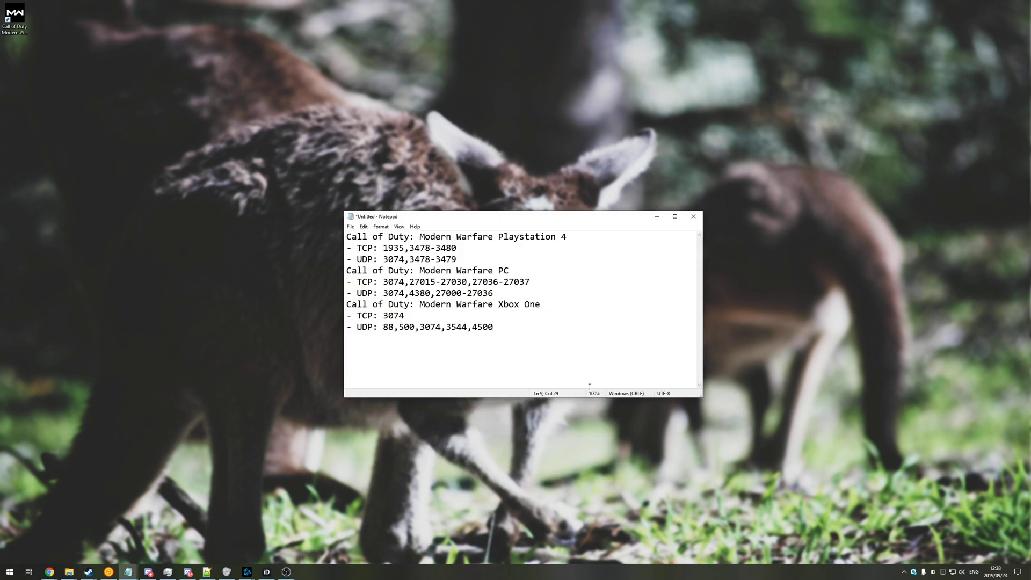
Highlight the Modern Warfare port lines for Playstation 4, PC and Xbox One in Notepad
left_click_drag(501, 232, 607, 233)
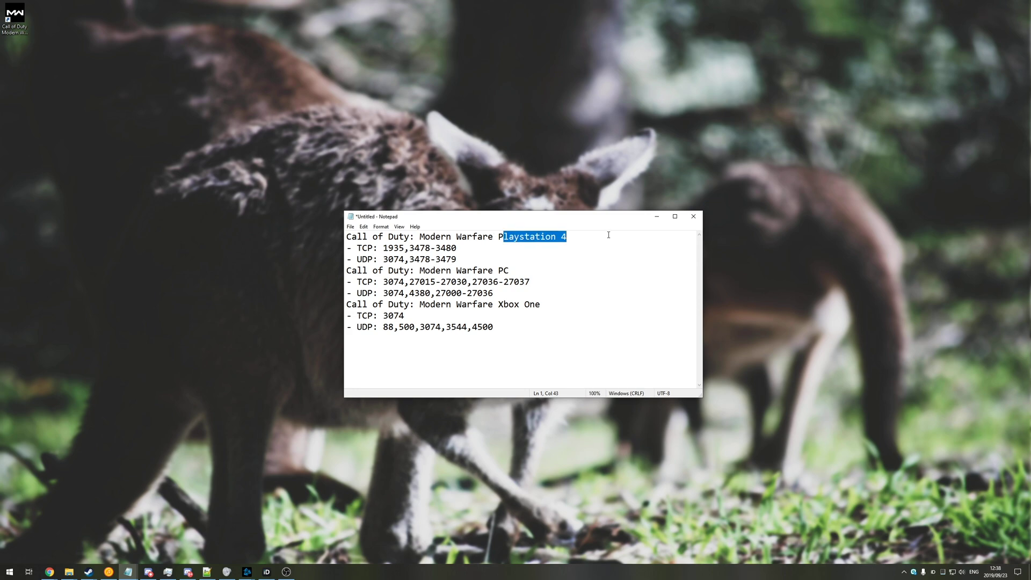
left_click(457, 259)
left_click_drag(457, 259, 347, 247)
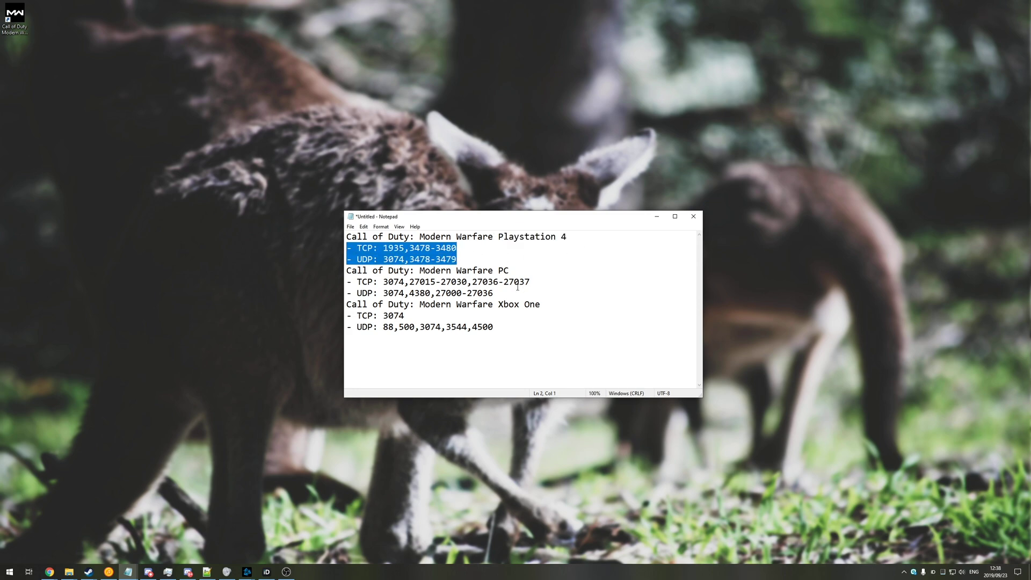
left_click_drag(498, 271, 345, 291)
left_click_drag(498, 304, 346, 315)
left_click(457, 353)
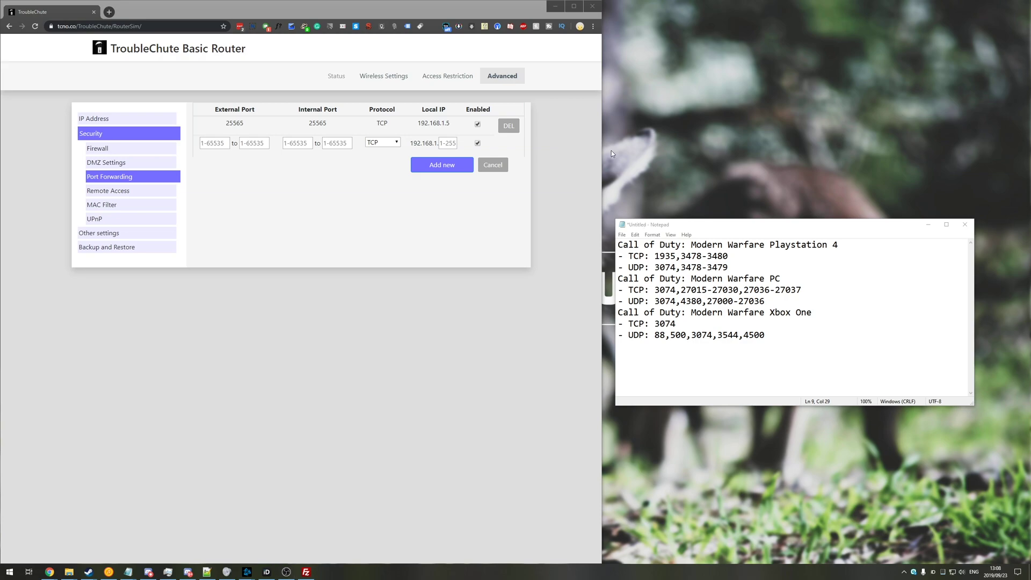
Point out the router's Local IP column, then launch Command Prompt and run ipconfig
left_click_drag(422, 112, 447, 111)
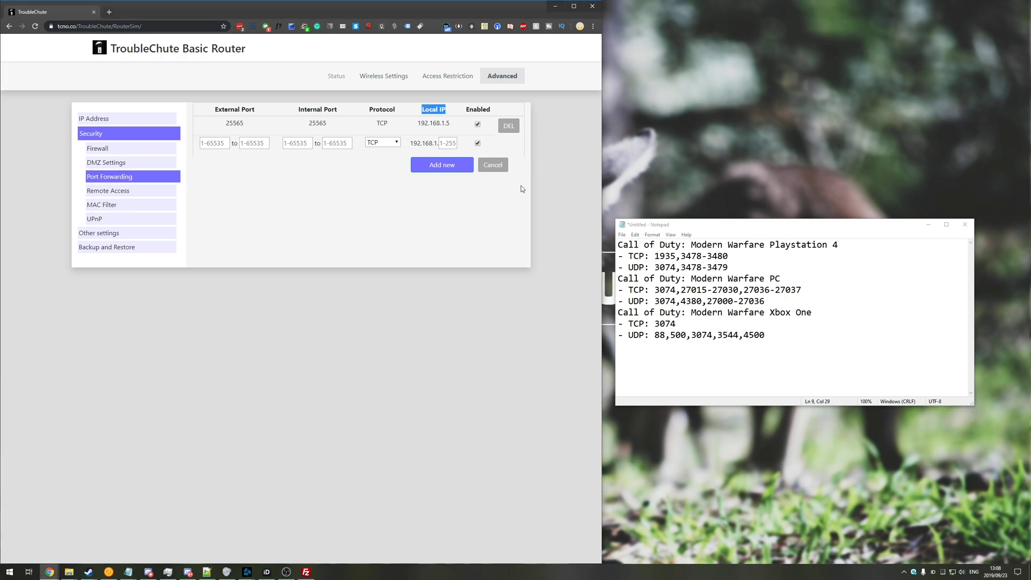
left_click(454, 260)
key("super+r")
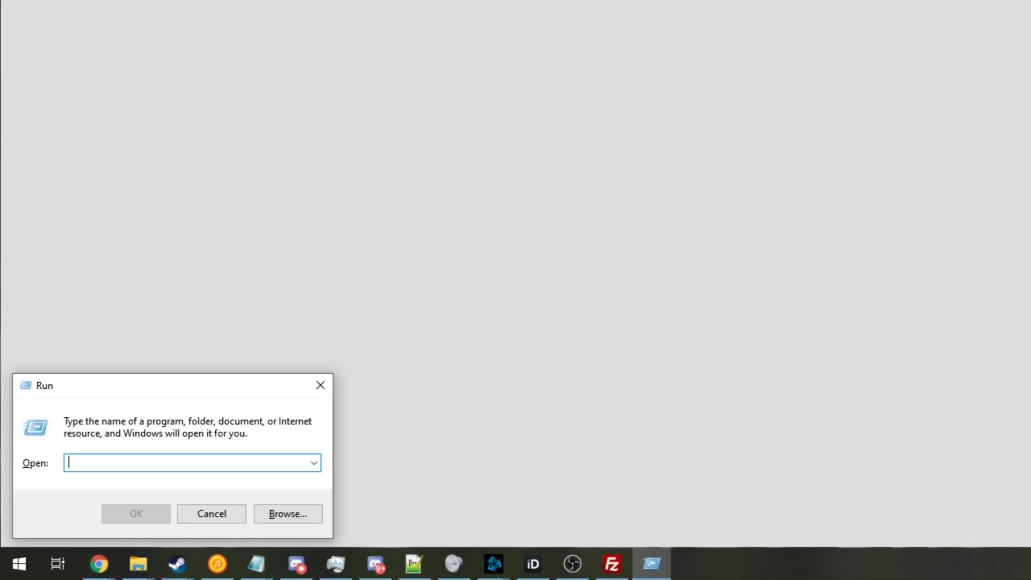
type("cmd")
key("Return")
type("ipconmf")
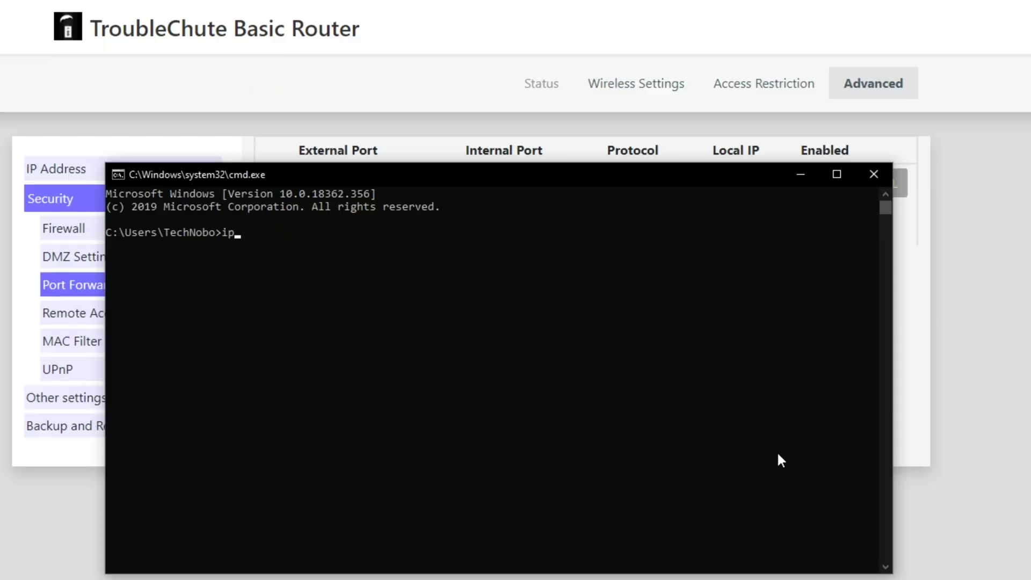
key("BackSpace")
key("BackSpace")
type("fig")
key("Return")
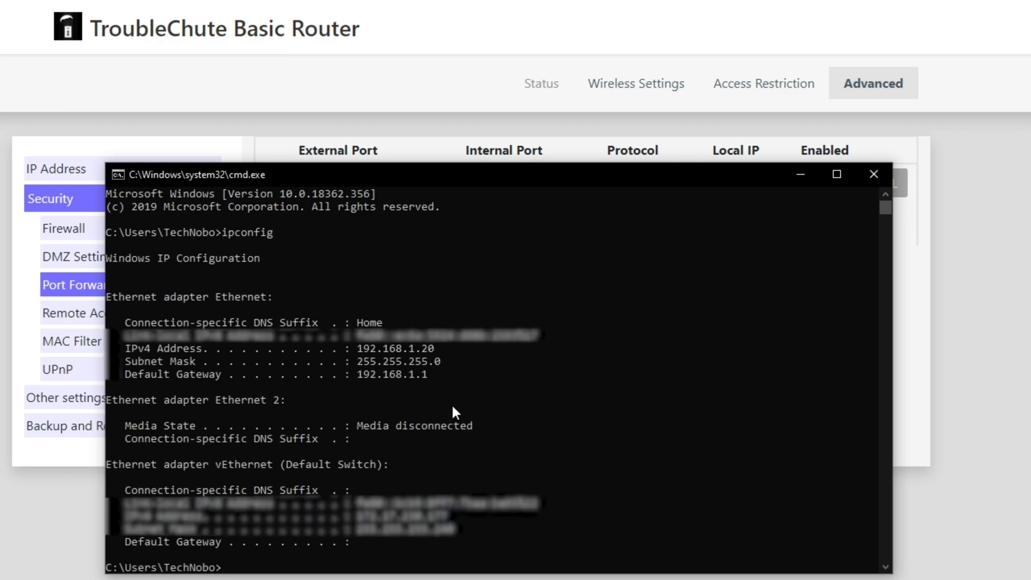
Highlight and copy the Ethernet adapter's IPv4 address 192.168.1.20, noting its final part 20
left_click_drag(126, 347, 348, 355)
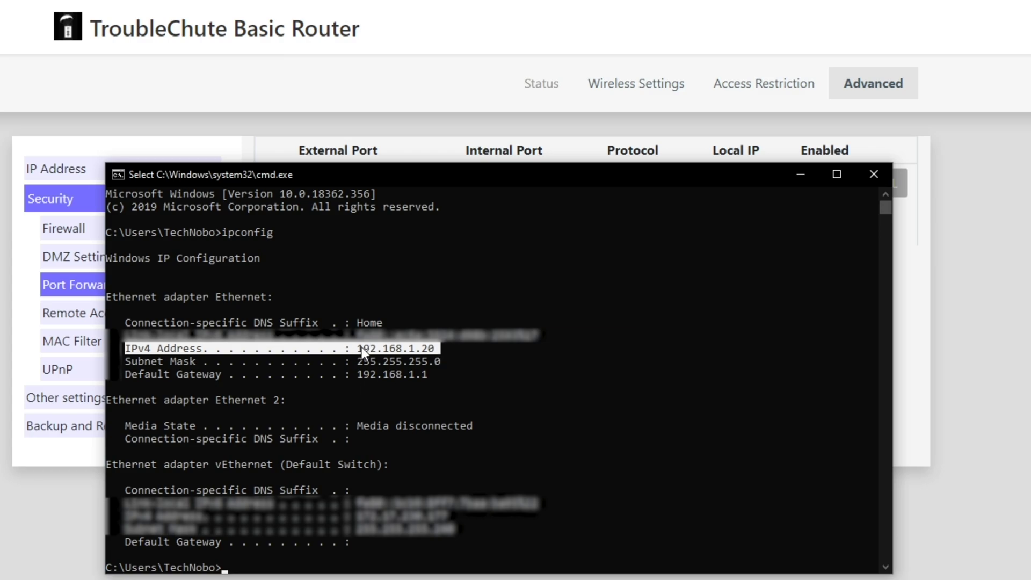
left_click_drag(362, 347, 390, 351)
right_click(430, 346)
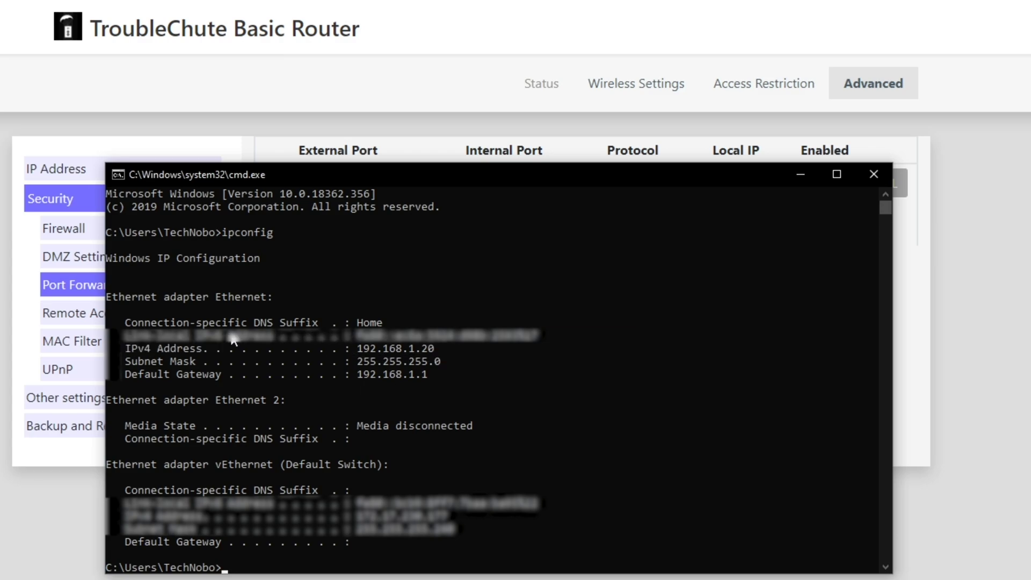
left_click_drag(111, 301, 226, 302)
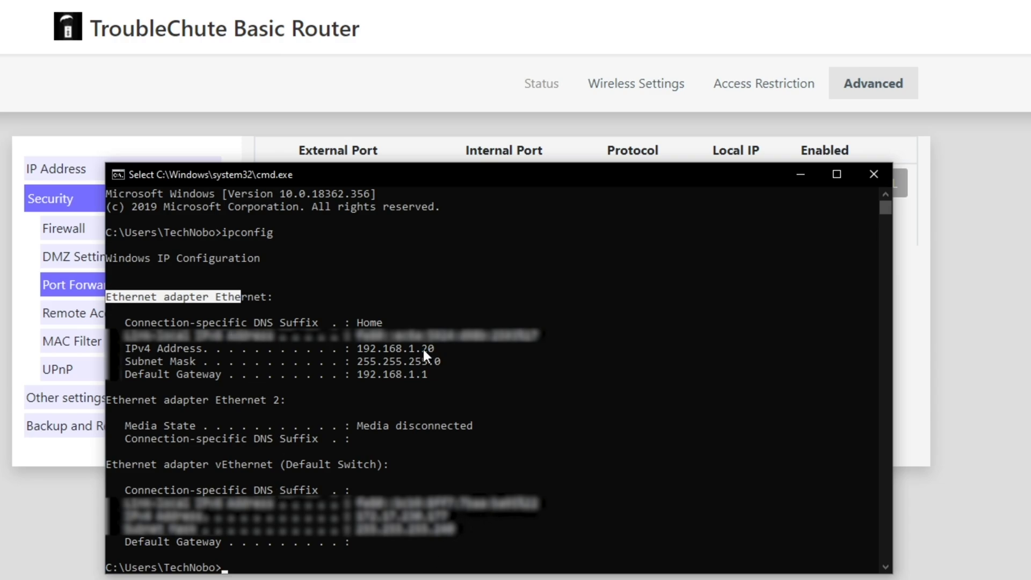
left_click_drag(423, 348, 424, 349)
Set the new rule's Local IP ending to 20 on the router's Port Forwarding page
key("ctrl+c")
key("alt+Tab")
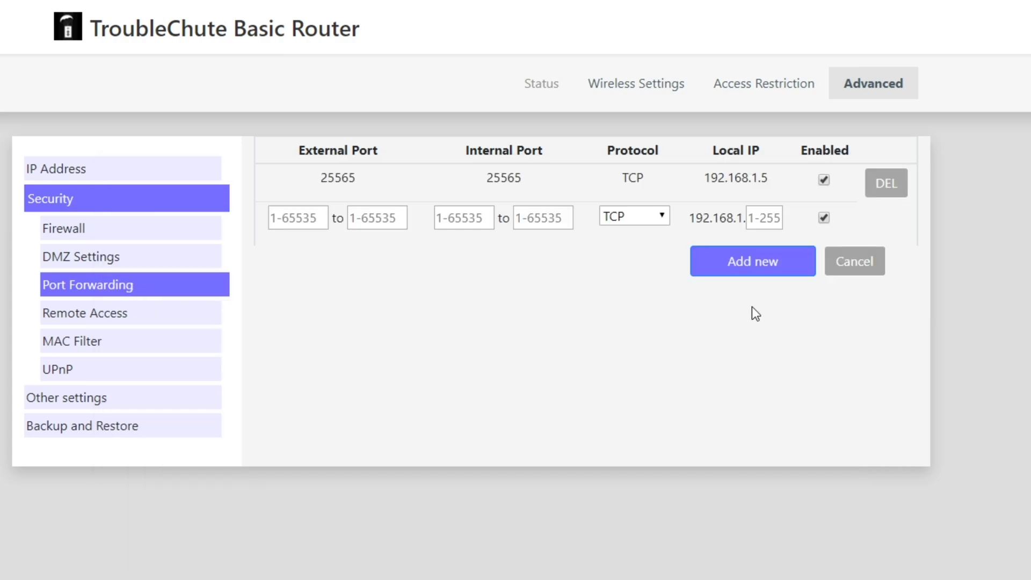
left_click(757, 217)
key("ctrl+v")
left_click_drag(718, 149, 771, 163)
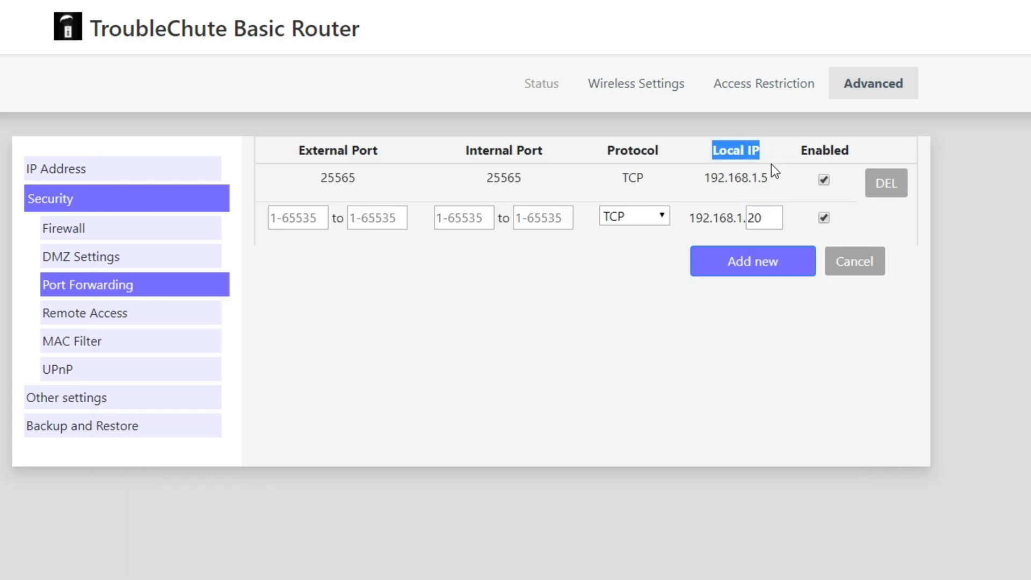
left_click(771, 163)
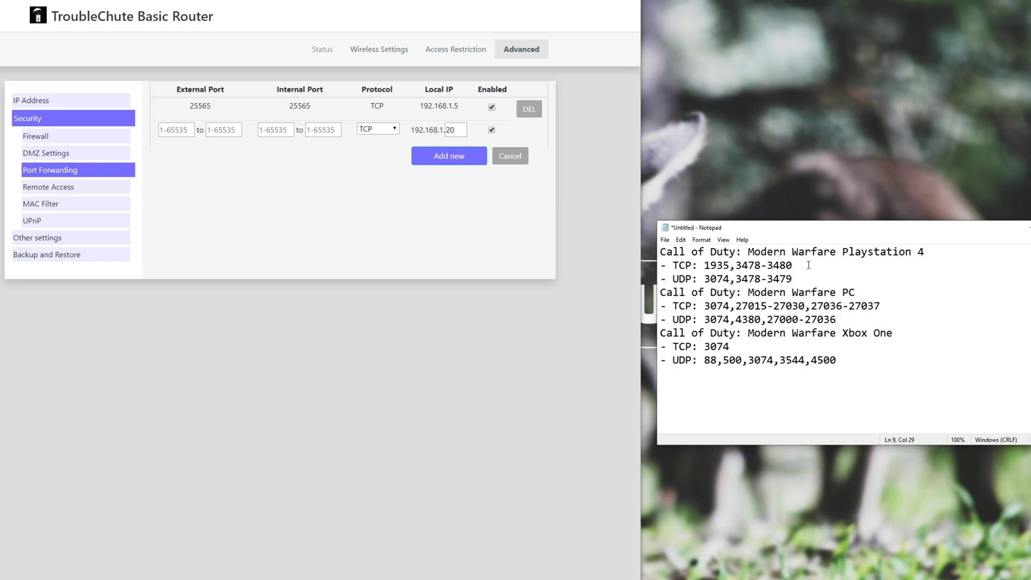
Locate the Modern Warfare PC port list and its first TCP port, 3074, in the notes
double_click(848, 292)
left_click(779, 319)
left_click_drag(757, 295, 855, 293)
left_click(857, 293)
left_click_drag(731, 307, 704, 306)
Add a forwarding rule for port 3074 with protocol TCP/UDP
left_click(176, 129)
key("ctrl+v")
left_click(275, 130)
key("ctrl+v")
left_click(377, 128)
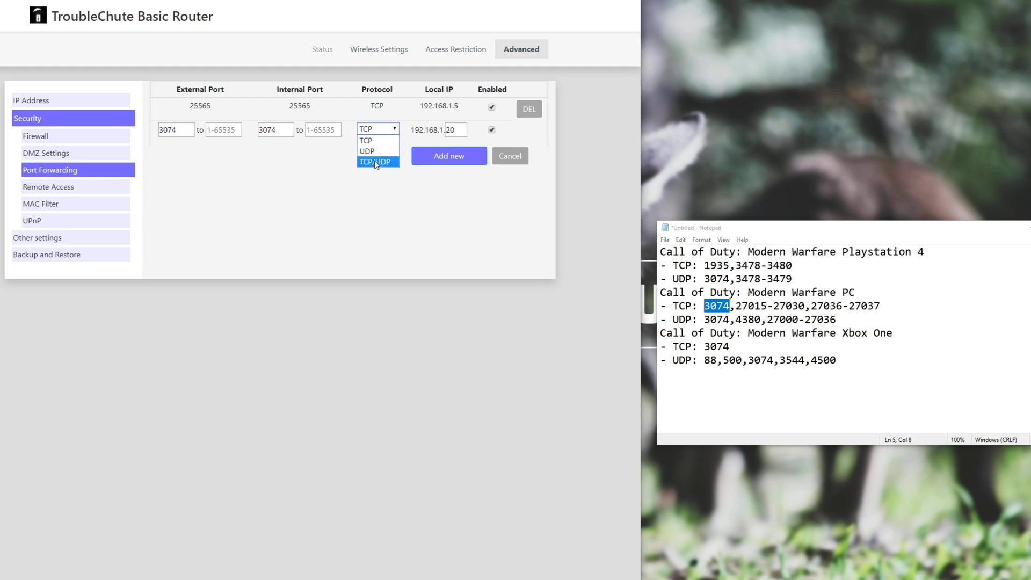
left_click(375, 162)
left_click(450, 156)
Enter 27015 as the external and internal start port of the next rule
left_click_drag(735, 306, 804, 306)
key("ctrl+c")
left_click(178, 152)
key("ctrl+v")
left_click(276, 153)
key("ctrl+v")
Complete the rule with end port 27030 and TCP protocol, and add it
key("ctrl+c")
left_click(223, 152)
key("ctrl+v")
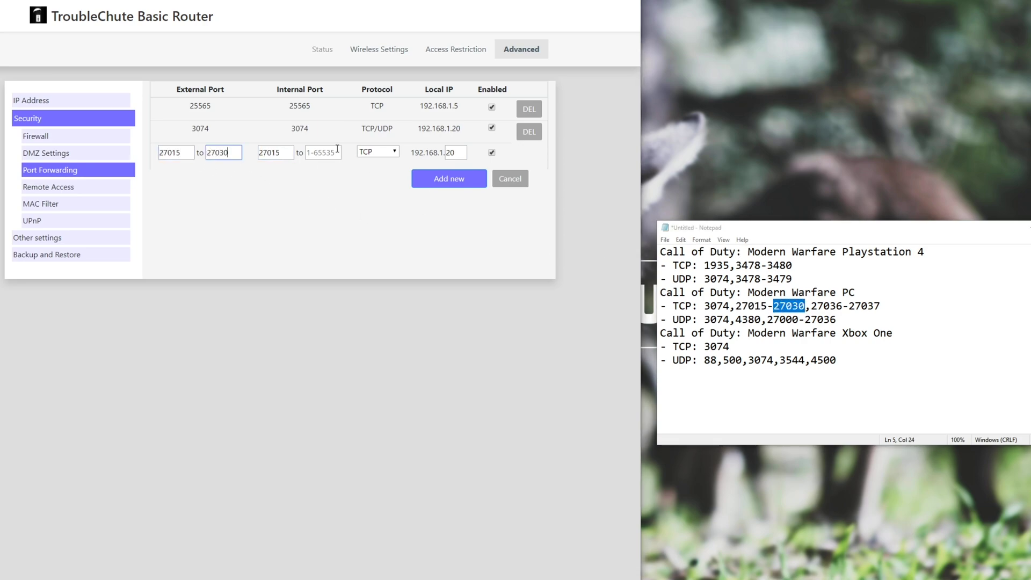
left_click(337, 148)
key("ctrl+v")
left_click(385, 155)
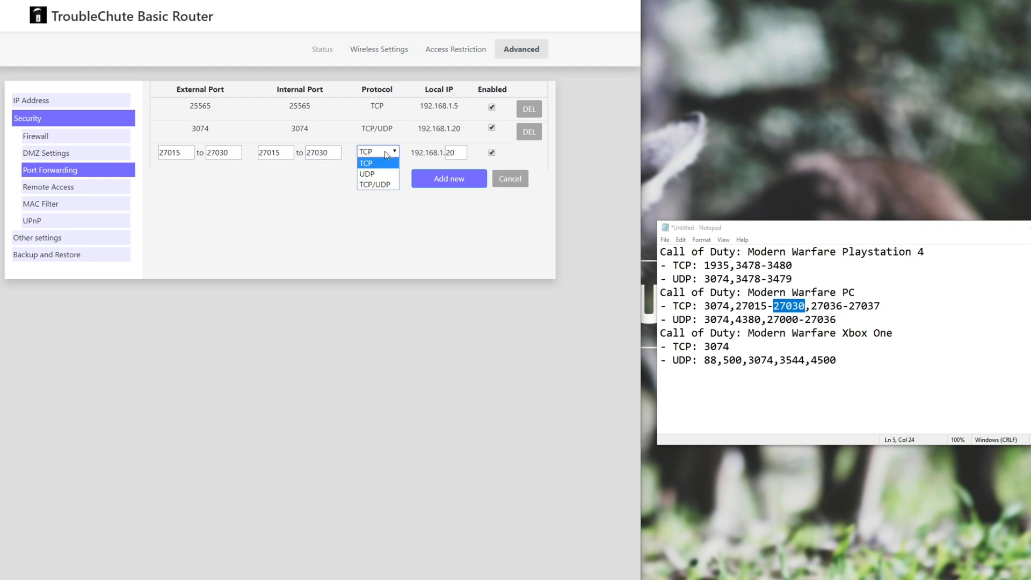
left_click(376, 159)
left_click(460, 178)
left_click(456, 175)
type("20")
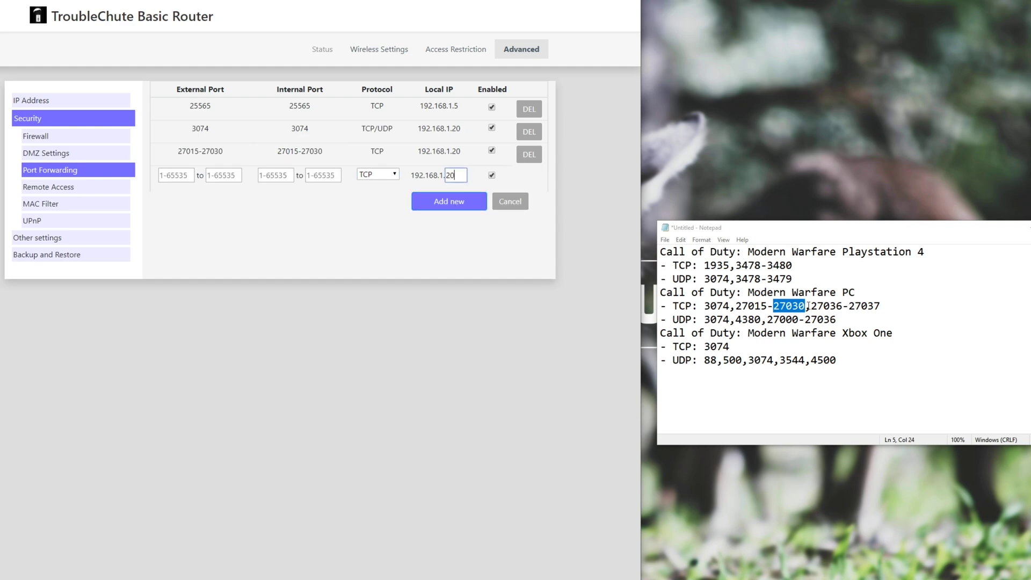
left_click_drag(810, 307, 881, 306)
left_click(180, 175)
key("ctrl+v")
left_click(274, 175)
key("ctrl+v")
key("ctrl+c")
left_click(222, 176)
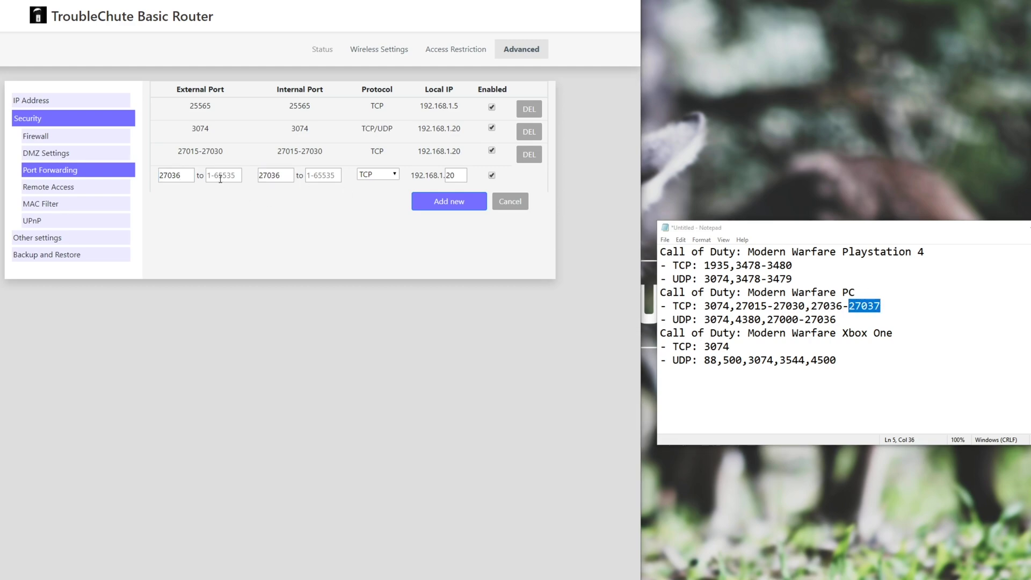
key("ctrl+v")
left_click(322, 176)
key("ctrl+v")
left_click(455, 176)
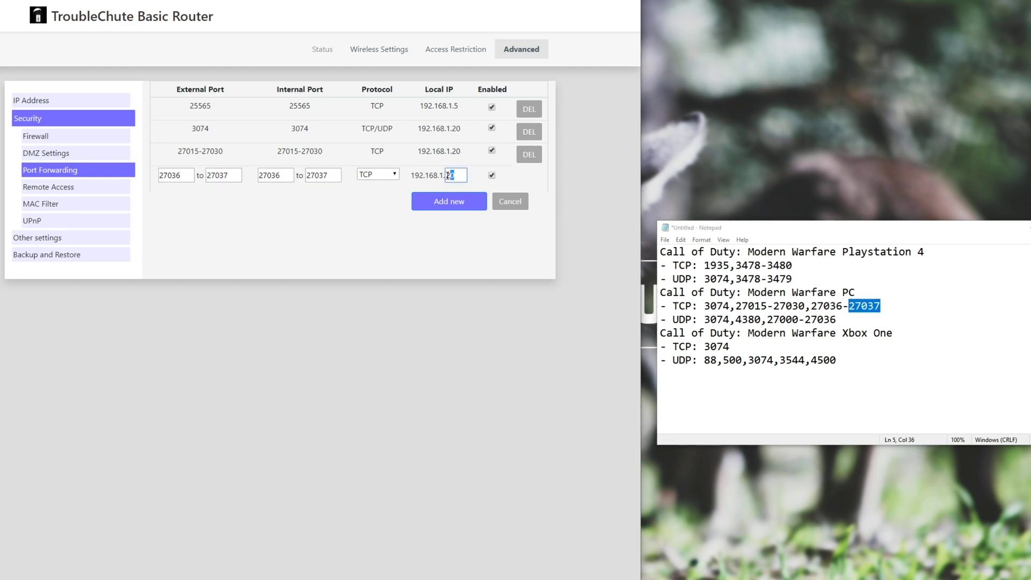
left_click(459, 202)
left_click_drag(736, 319, 762, 319)
left_click(185, 203)
key("ctrl+v")
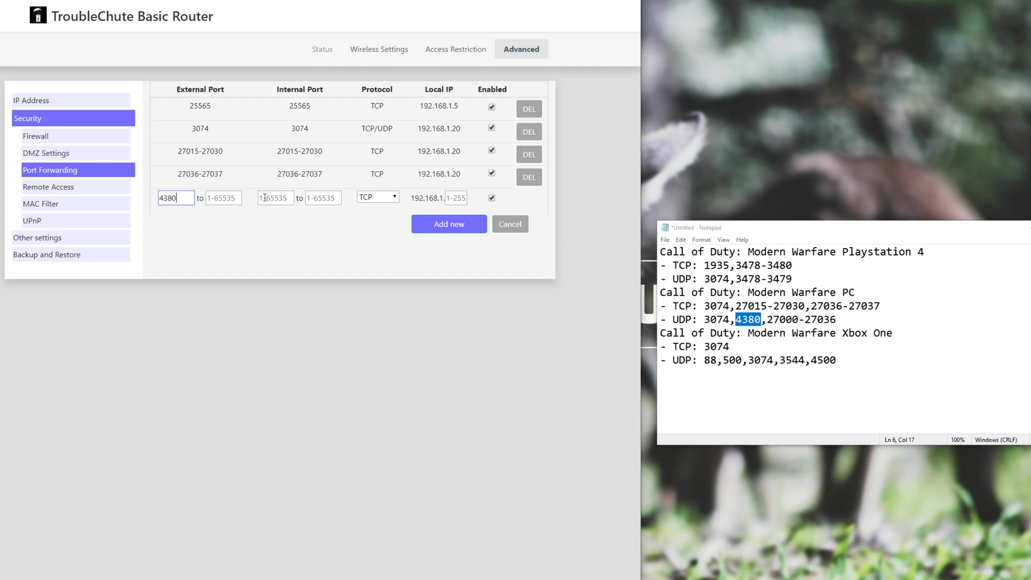
left_click(264, 198)
key("ctrl+v")
left_click(387, 199)
left_click(371, 218)
left_click(451, 202)
type("20")
left_click(453, 223)
Start another rule with start port 27000 and protocol UDP
left_click_drag(768, 319, 798, 319)
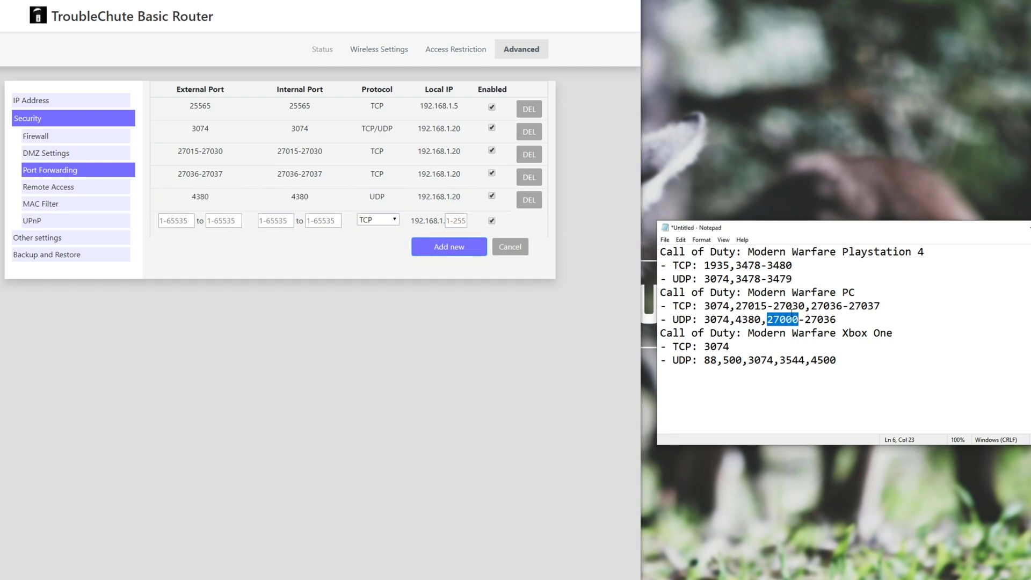
key("ctrl+c")
left_click(178, 220)
key("ctrl+v")
left_click(275, 220)
key("ctrl+v")
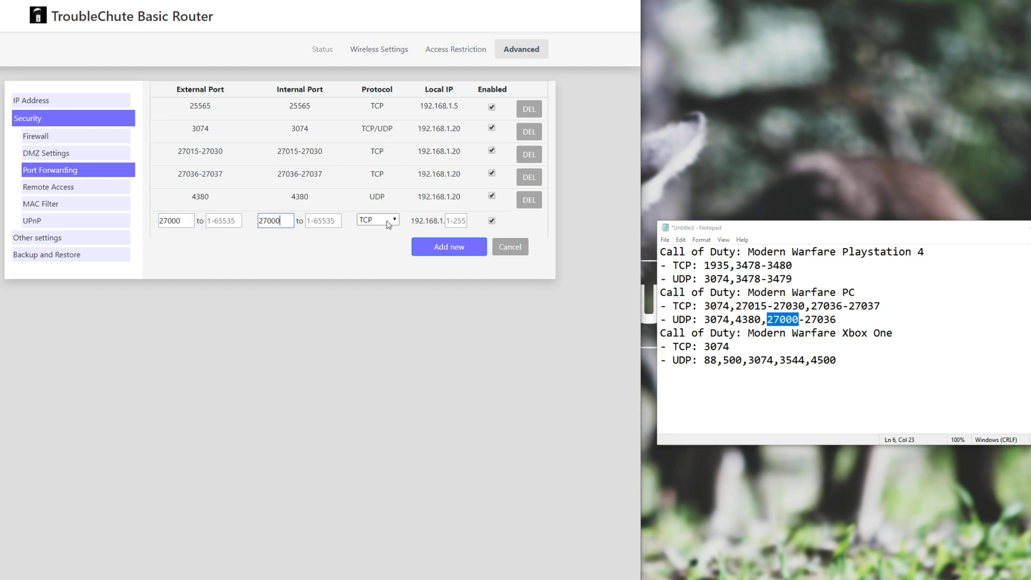
left_click(389, 225)
left_click(373, 240)
Finish it with end port 27036 and Local IP ending 20, and add the rule
left_click_drag(845, 319, 805, 319)
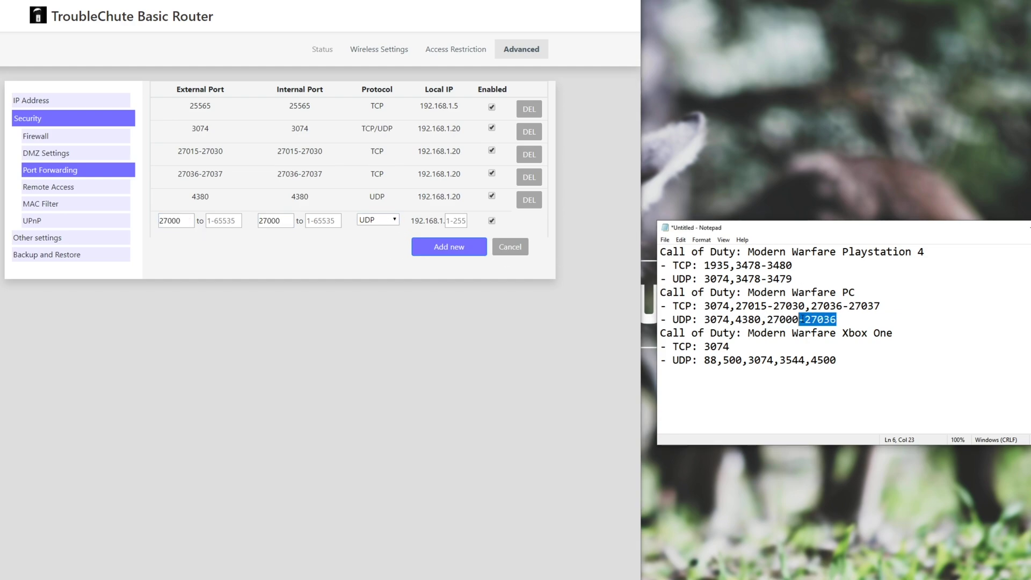
key("ctrl+c")
left_click(223, 220)
key("ctrl+v")
left_click(322, 220)
key("ctrl+v")
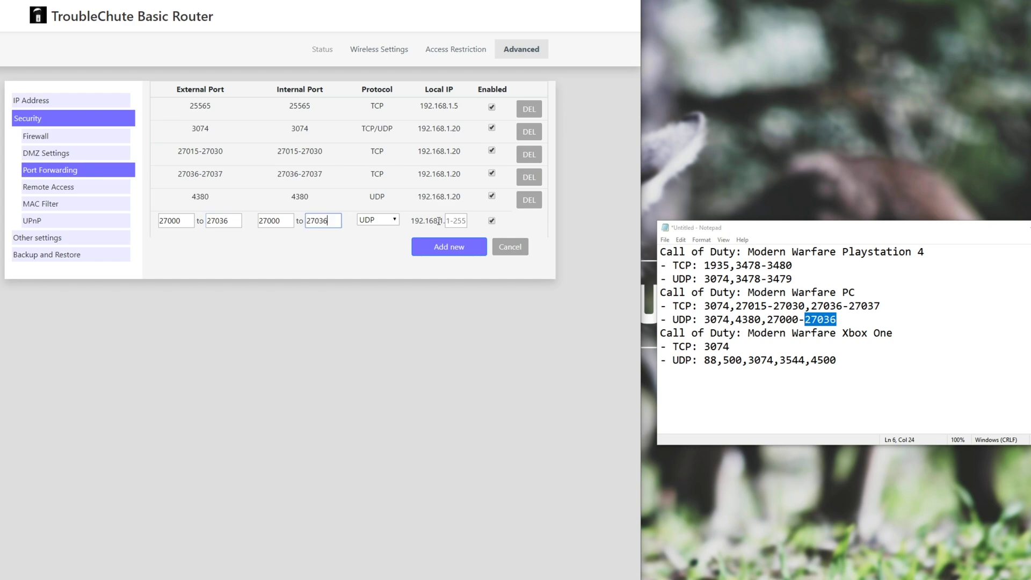
left_click(452, 221)
type("20")
left_click(461, 246)
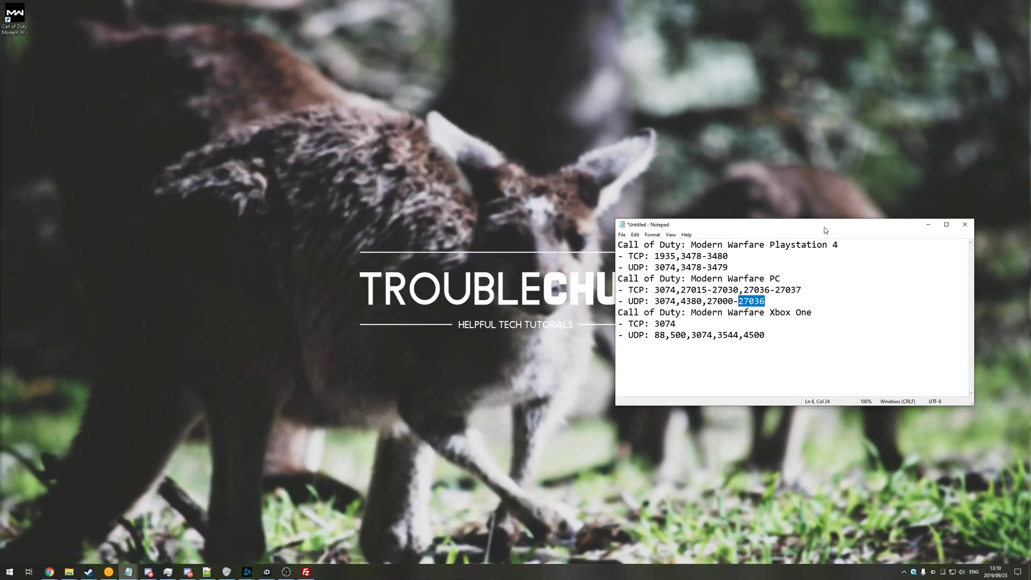
Move the port notes aside and open Windows Defender Firewall from a 'firewall' search
left_click_drag(823, 230, 538, 220)
left_click(546, 326)
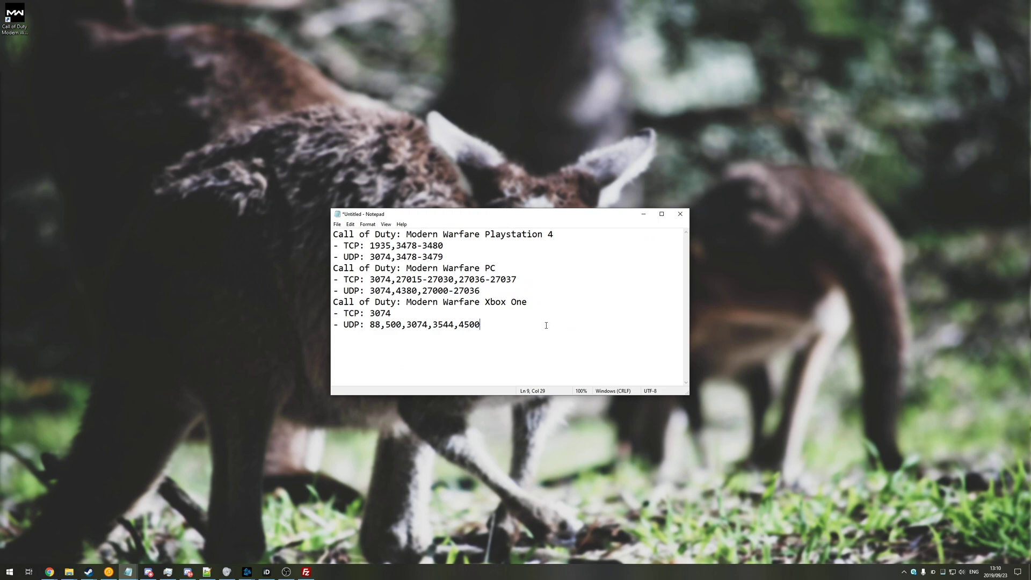
key("super")
type("firewall")
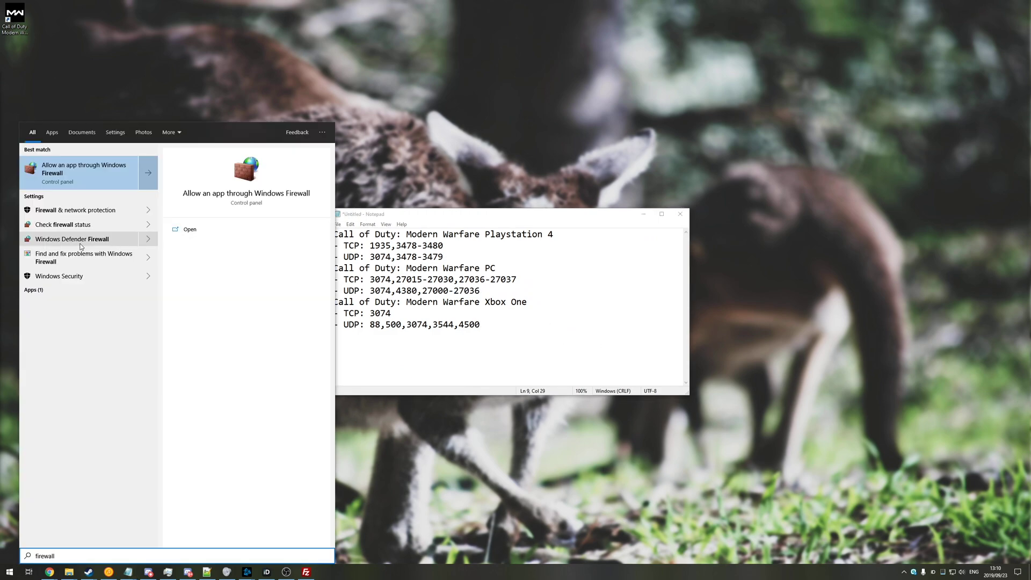
left_click(79, 241)
left_click_drag(515, 182, 288, 141)
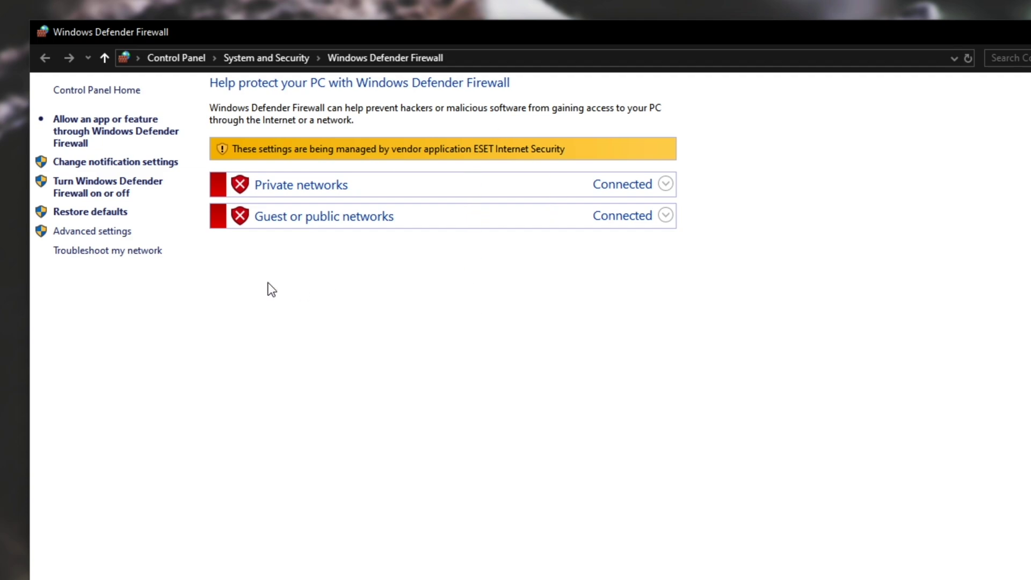
left_click(102, 234)
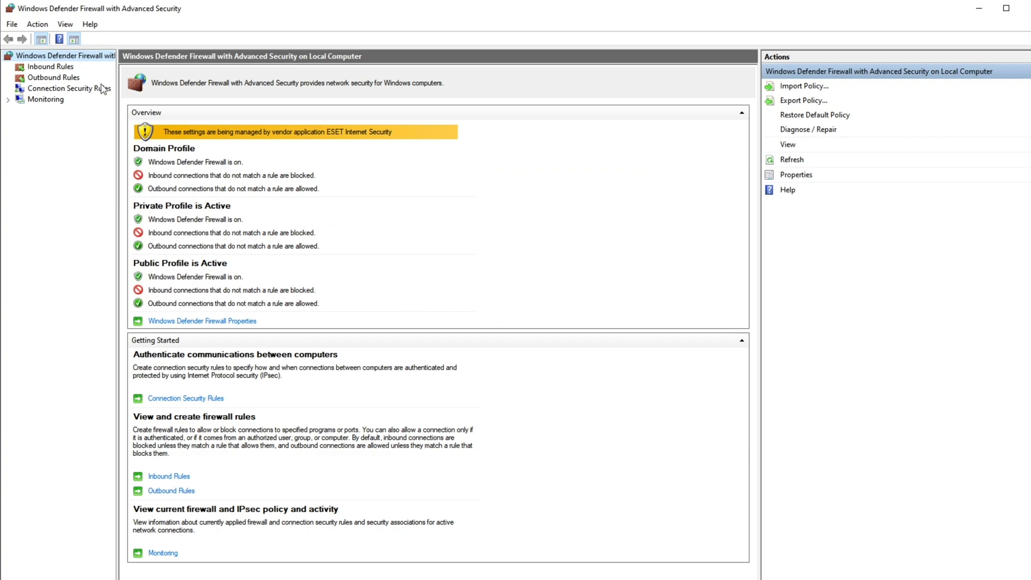
left_click(61, 70)
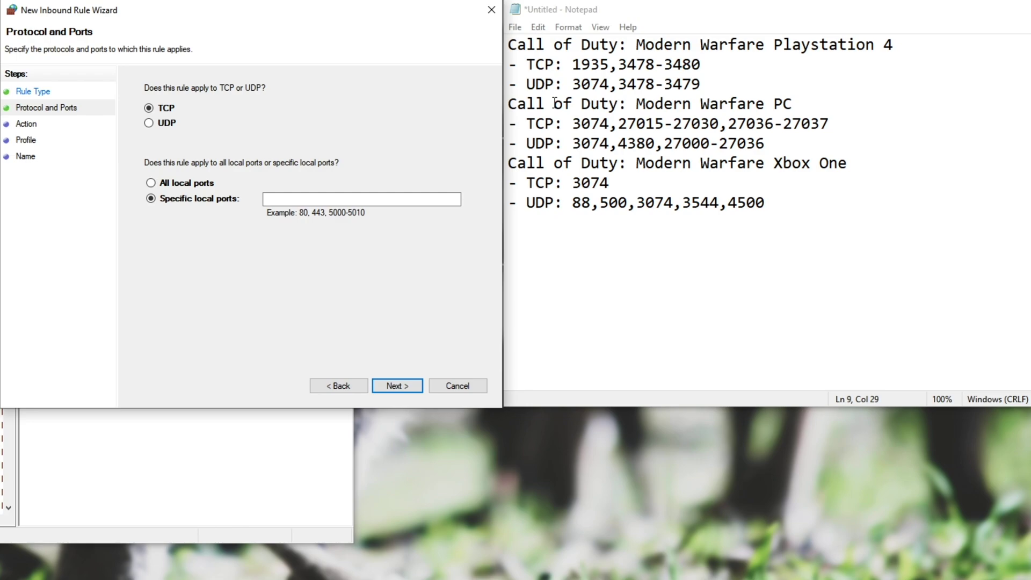
left_click_drag(573, 124, 859, 127)
left_click(859, 126)
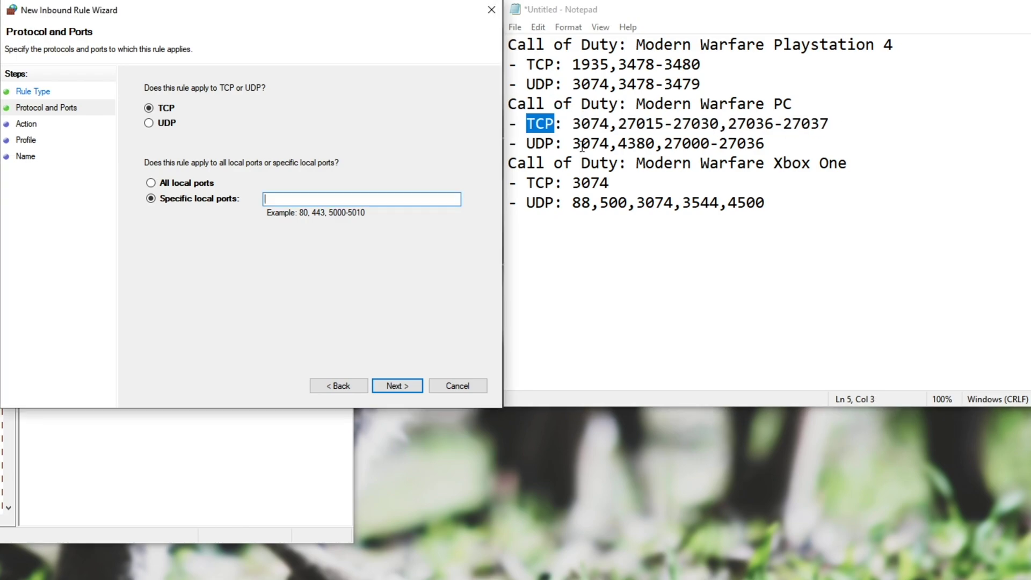
left_click_drag(573, 124, 860, 125)
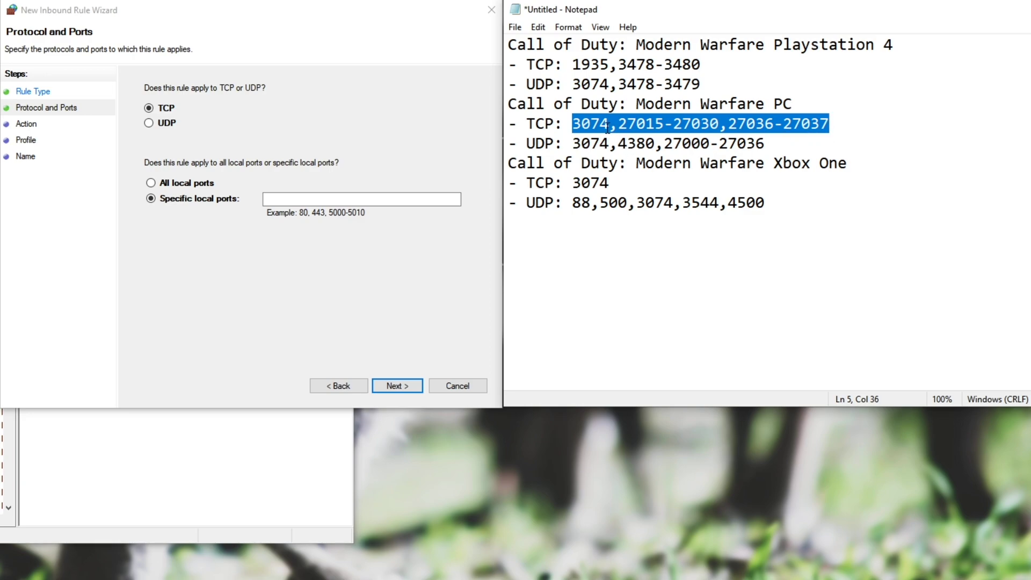
Paste the TCP ports into the rule's Specific local ports field and check the list
left_click(407, 197)
key("ctrl+v")
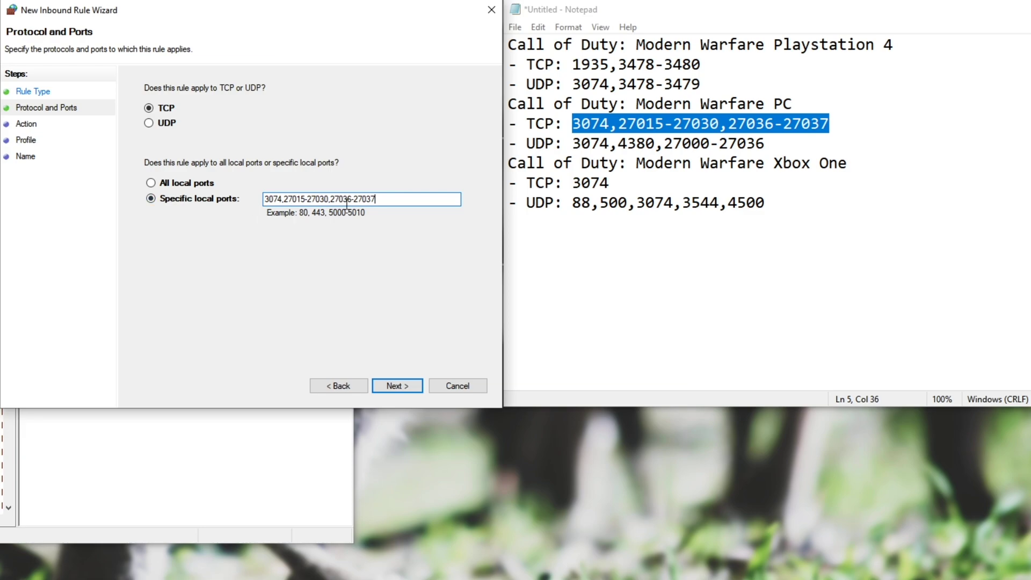
left_click(268, 200)
left_click_drag(282, 200, 398, 245)
left_click(173, 198)
Allow the connection on all profiles and name the rule Modern Warfare TCP
left_click(414, 387)
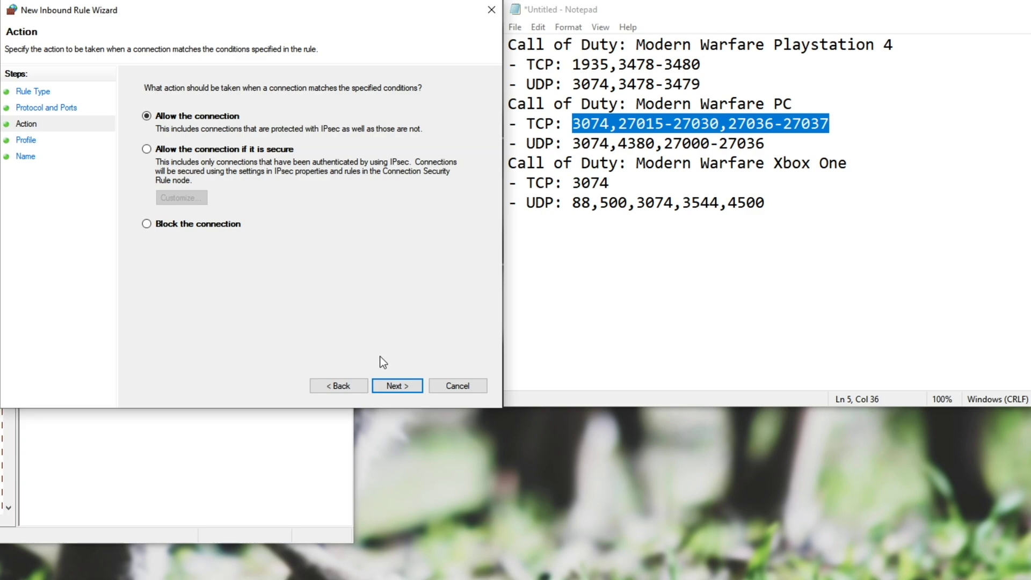
left_click(408, 388)
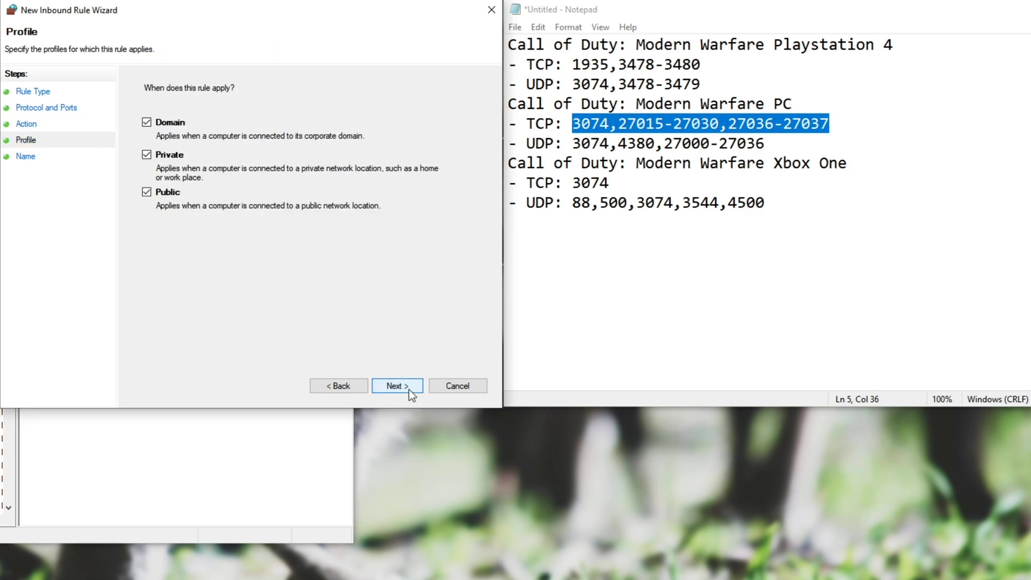
left_click(385, 390)
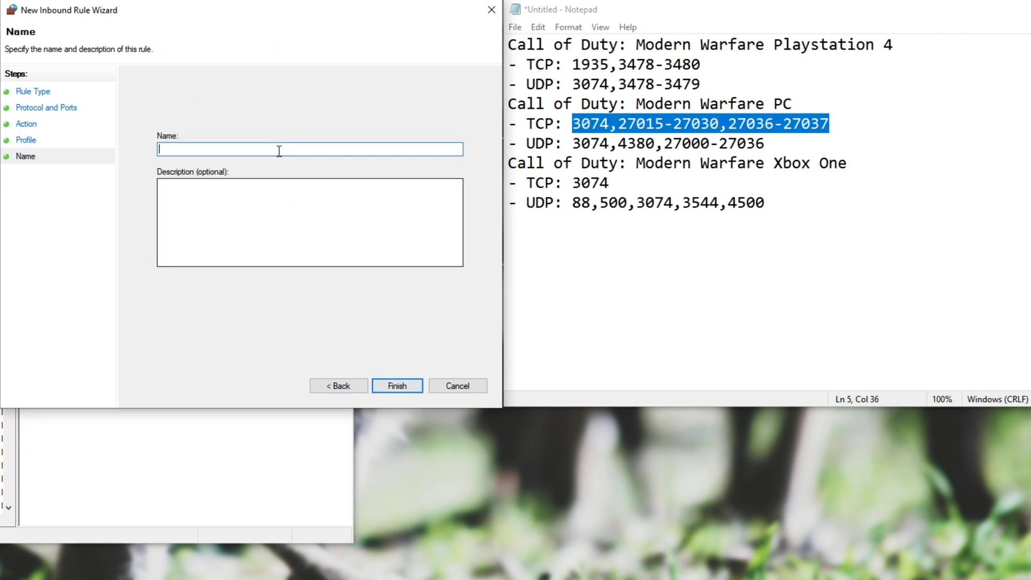
type("M")
type("odern Warfare TCP")
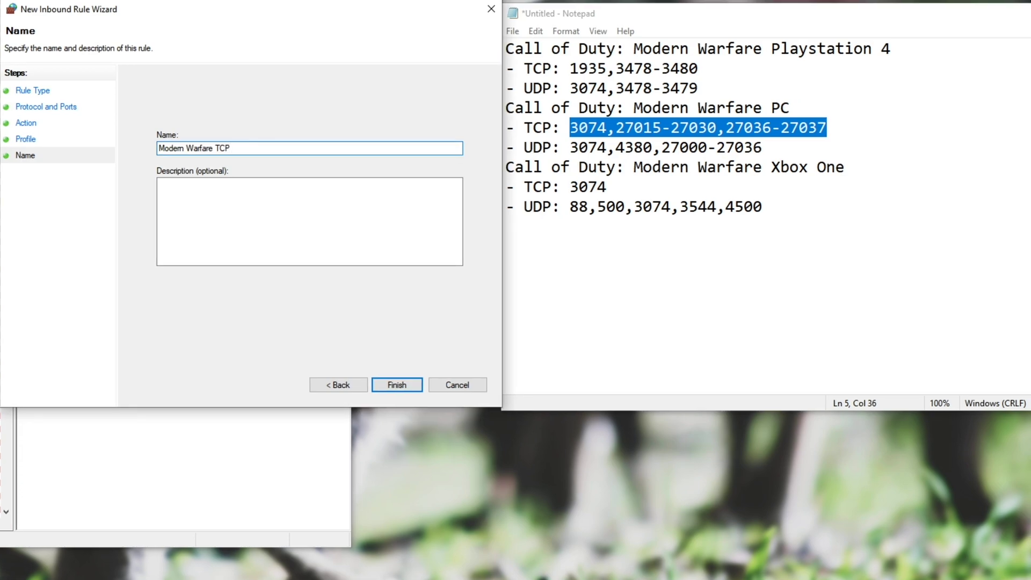
left_click(385, 380)
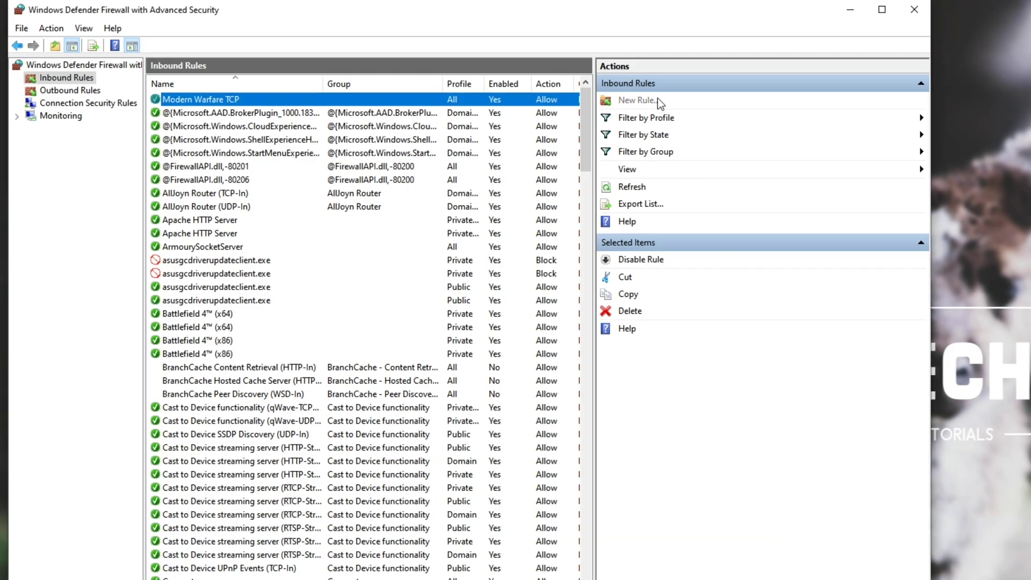
left_click(655, 100)
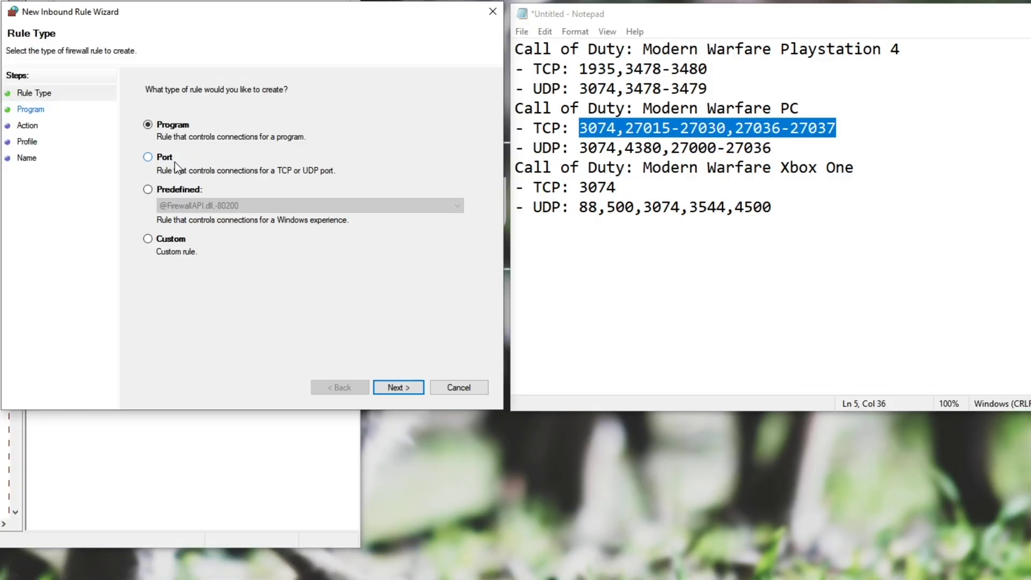
left_click(290, 169)
left_click(395, 389)
left_click_drag(579, 148, 772, 148)
key("ctrl+c")
left_click(322, 201)
key("ctrl+v")
Allow the connection on all profiles and save the rule as Modern Warfare UDP
left_click(404, 387)
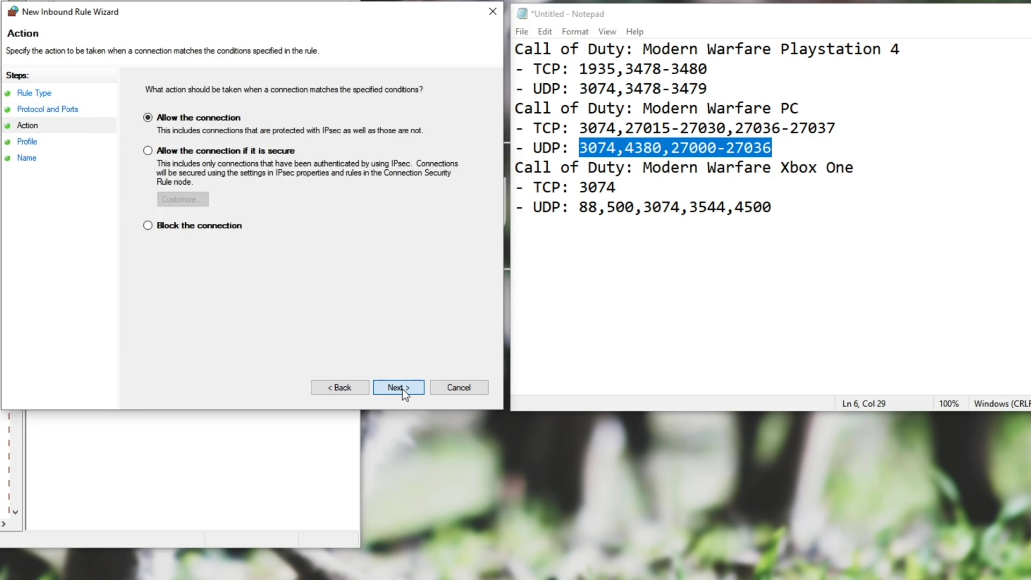
left_click(402, 389)
left_click(402, 388)
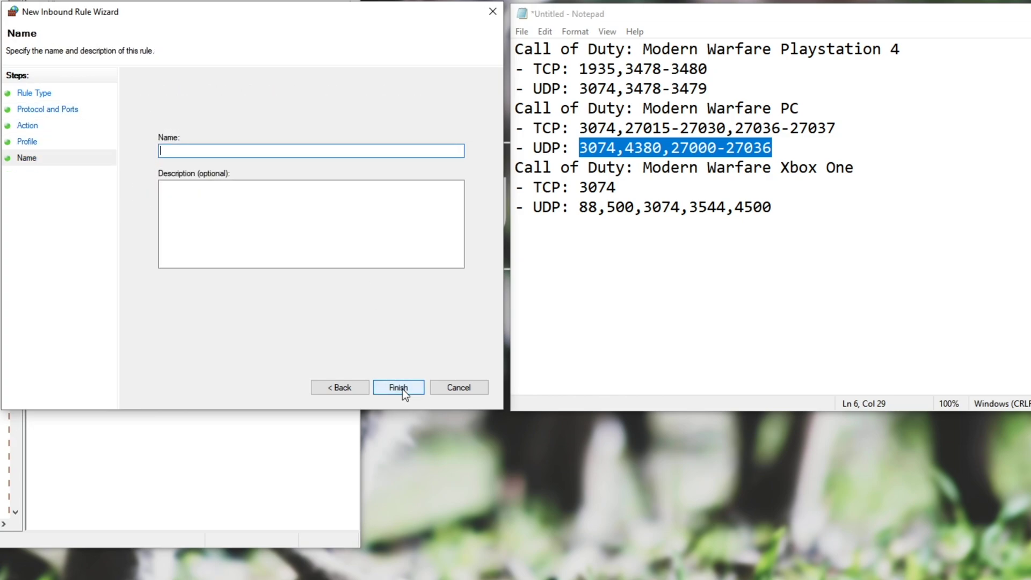
type("Modern Warfare UDP")
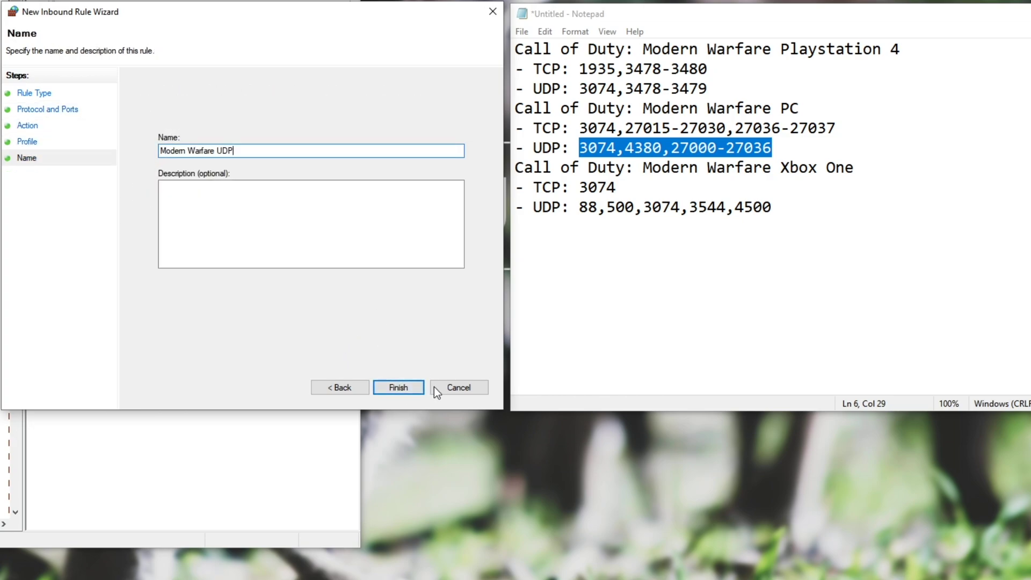
left_click(414, 391)
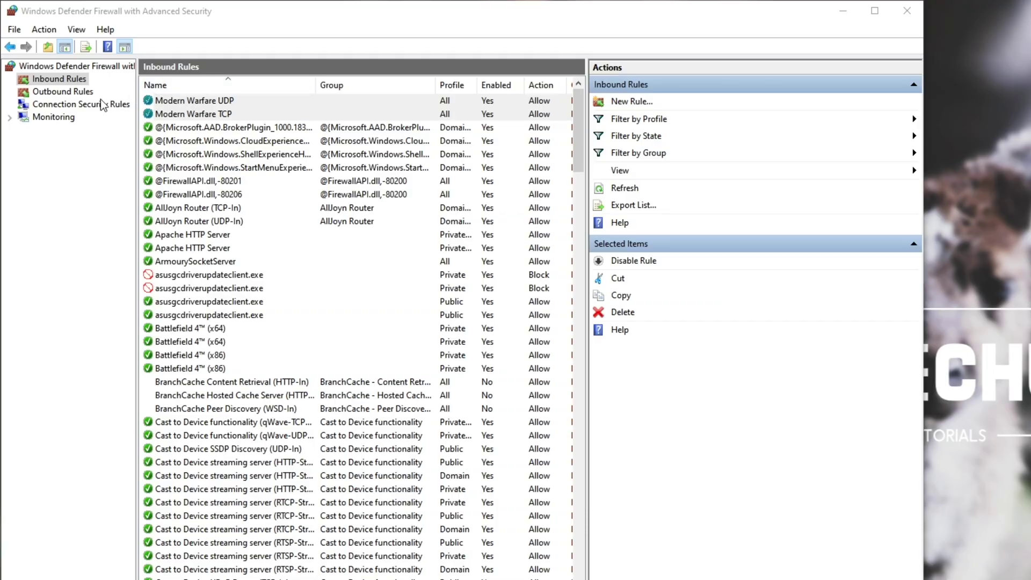
Start a port-based outbound rule and paste the PC TCP port list as remote ports
left_click(64, 92)
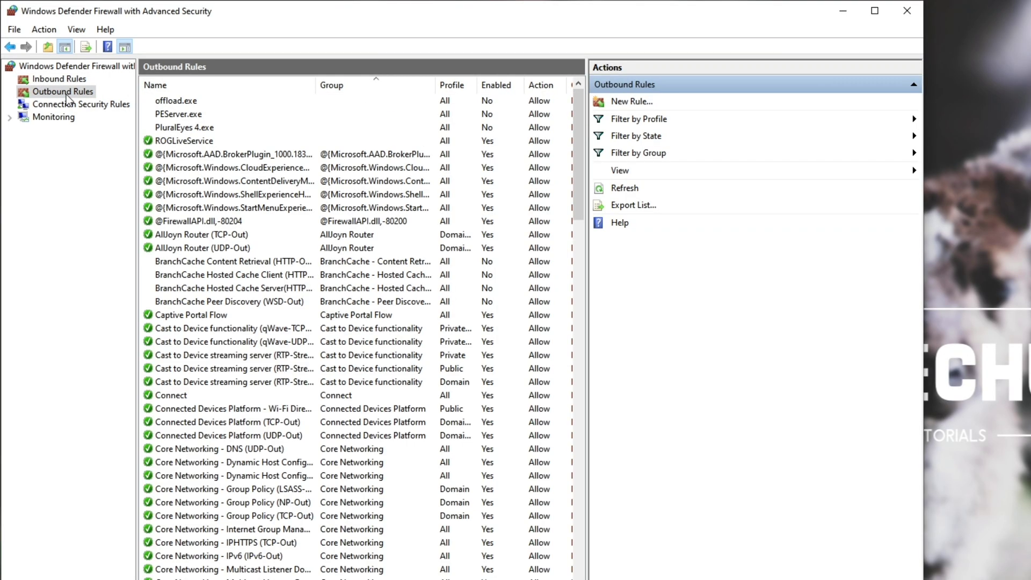
left_click(622, 103)
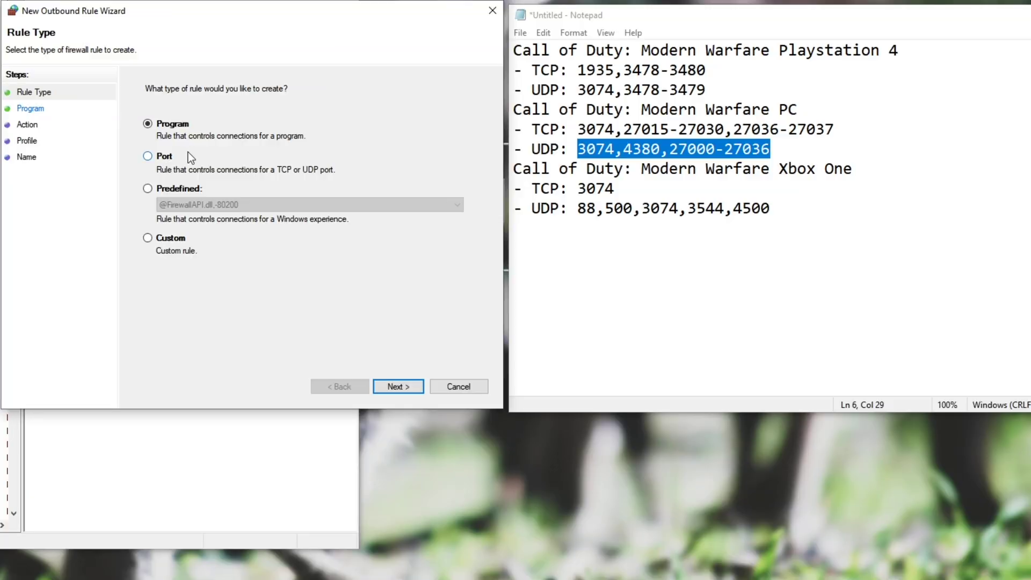
left_click(187, 156)
left_click(398, 386)
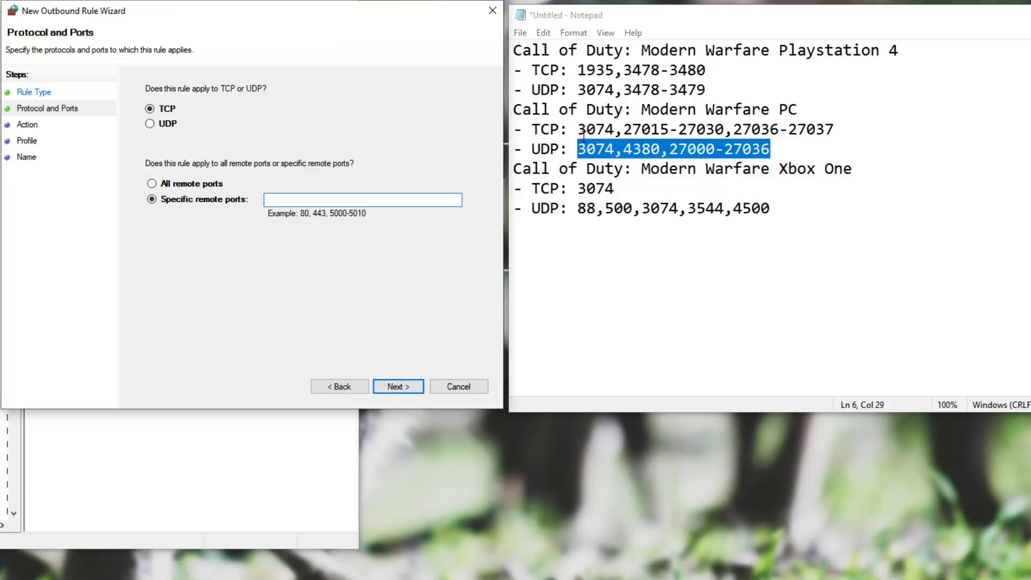
left_click_drag(577, 129, 868, 129)
key("ctrl+c")
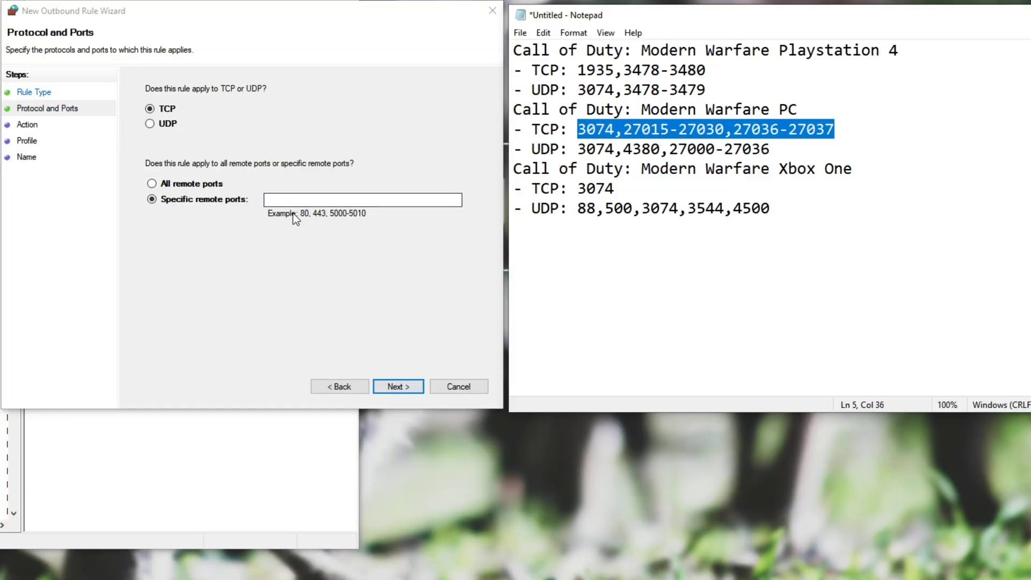
left_click(300, 200)
key("ctrl+v")
Allow the connection on all profiles and name the rule 'Modern Warfare TCP'
left_click(401, 386)
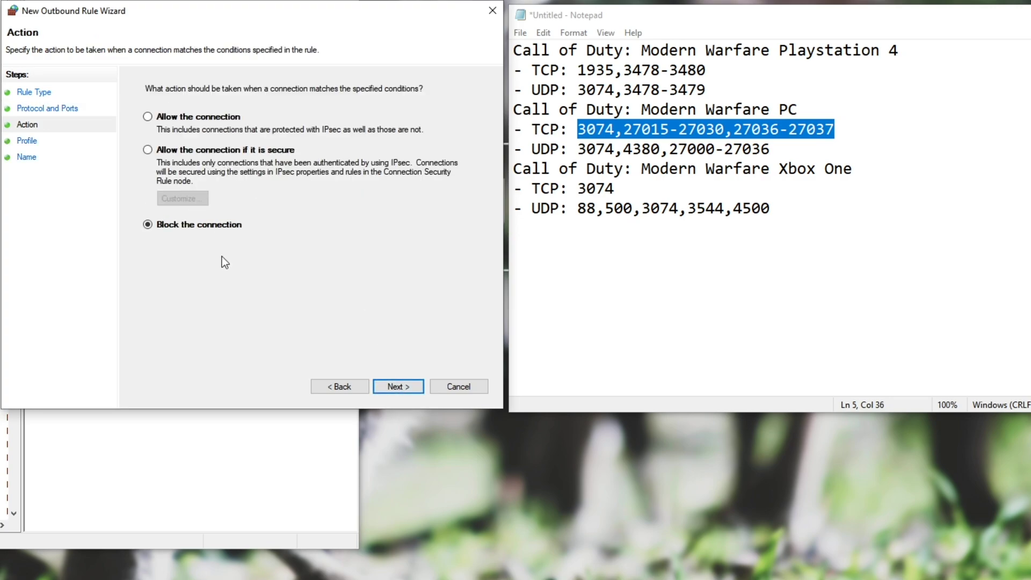
left_click(179, 121)
left_click(393, 387)
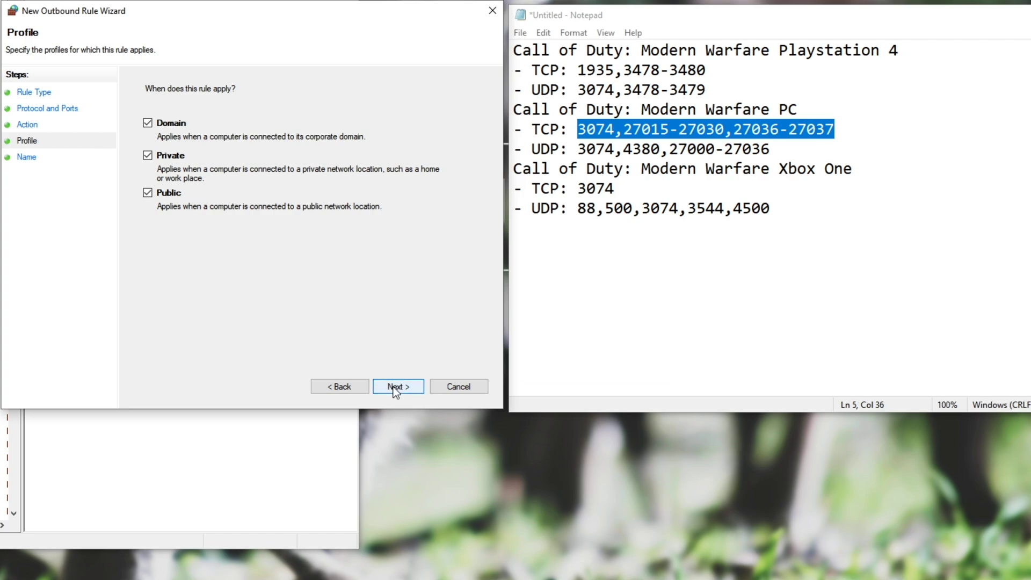
left_click(393, 387)
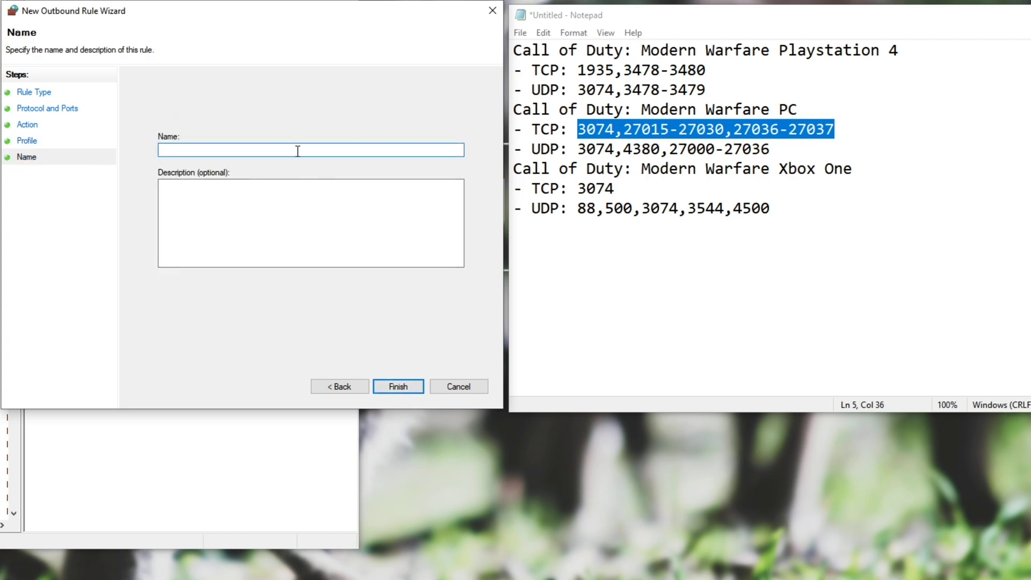
type("Modern Warfare TCP")
left_click(399, 385)
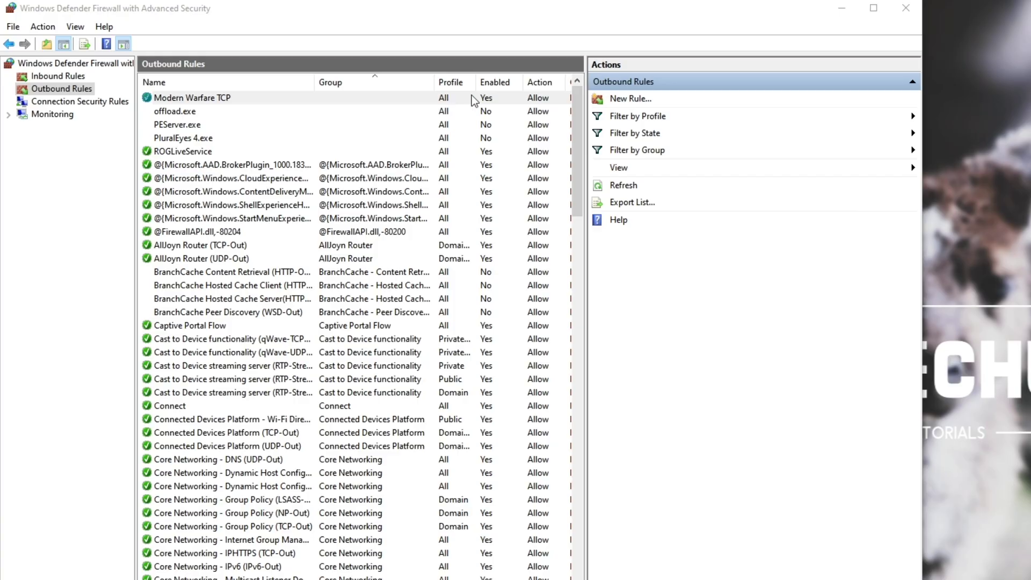
Create an allowing UDP outbound port rule 'Modern Warfare UDP' with the pasted PC UDP ports
left_click(474, 100)
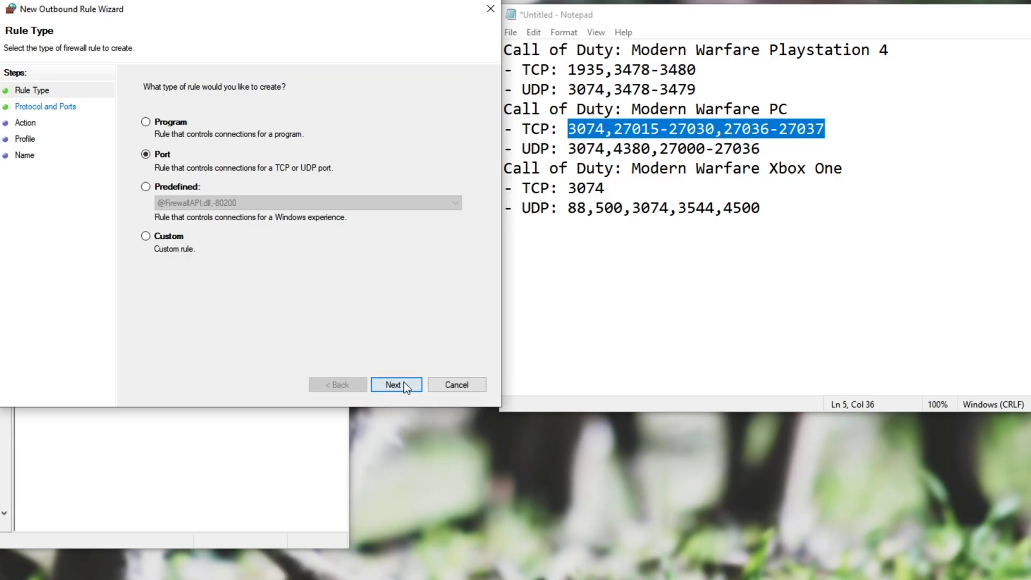
left_click(403, 382)
left_click(148, 122)
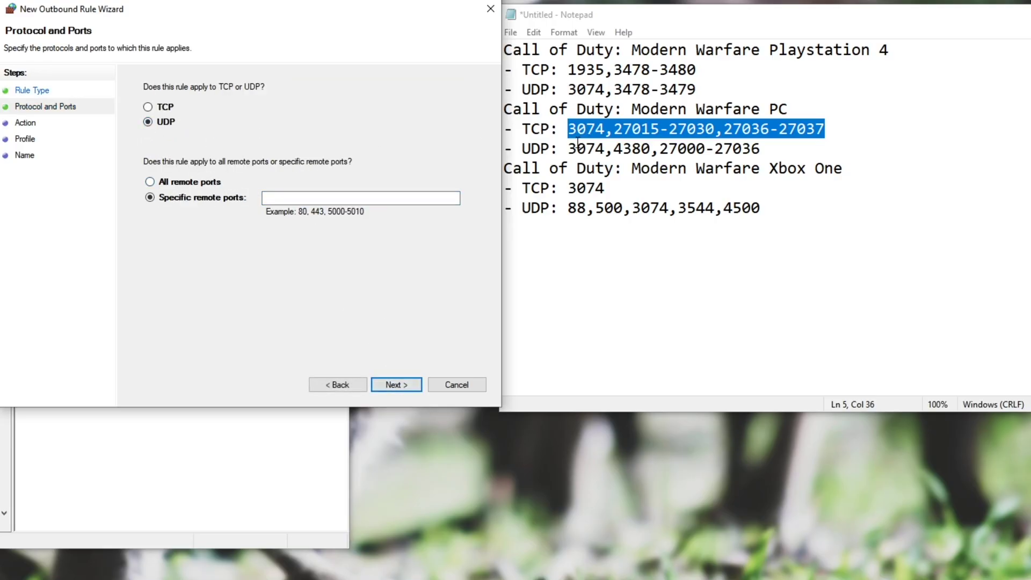
left_click_drag(577, 144, 760, 148)
key("ctrl+c")
left_click(301, 198)
key("ctrl+v")
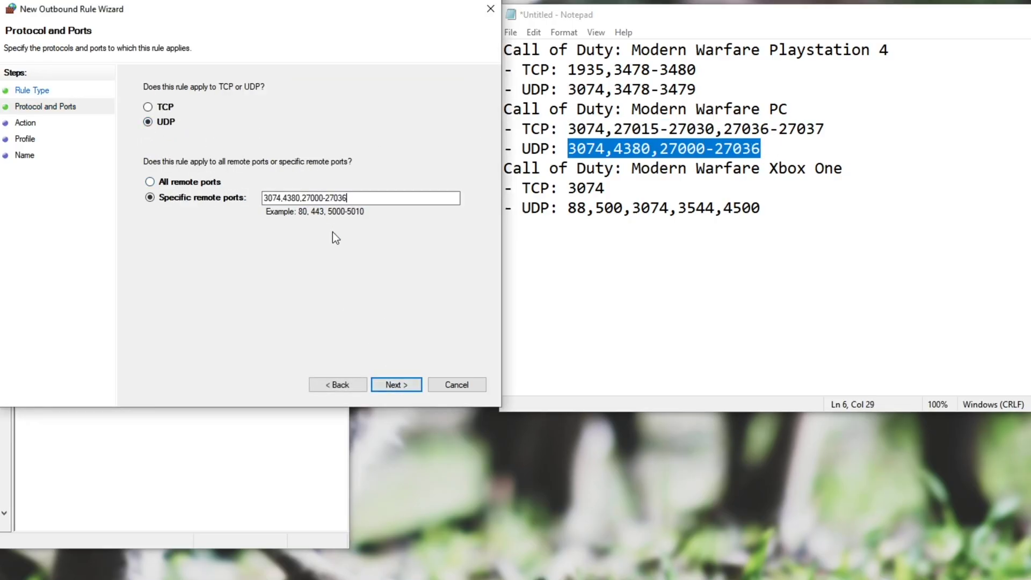
left_click(408, 384)
key("alt+a")
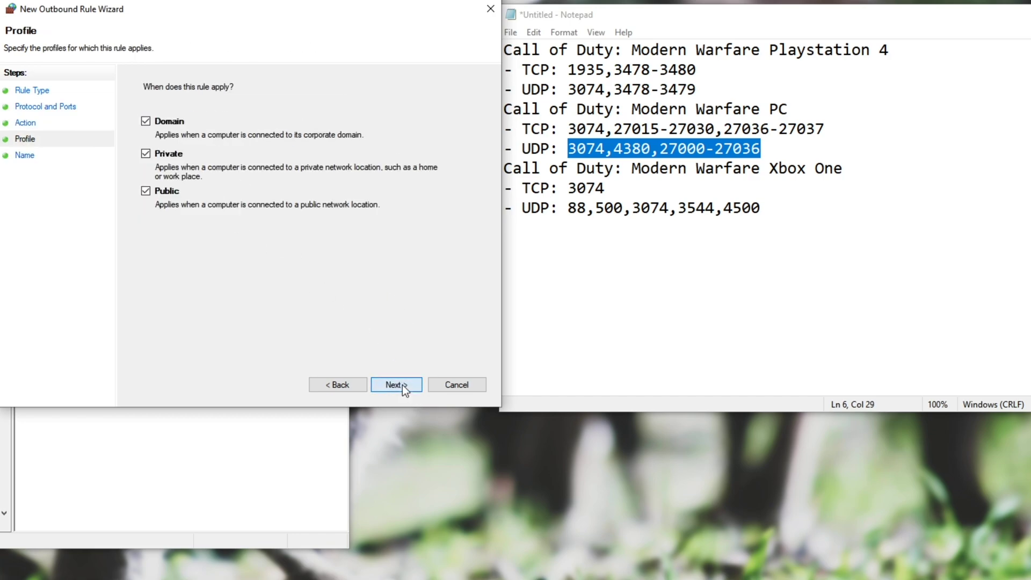
left_click(386, 385)
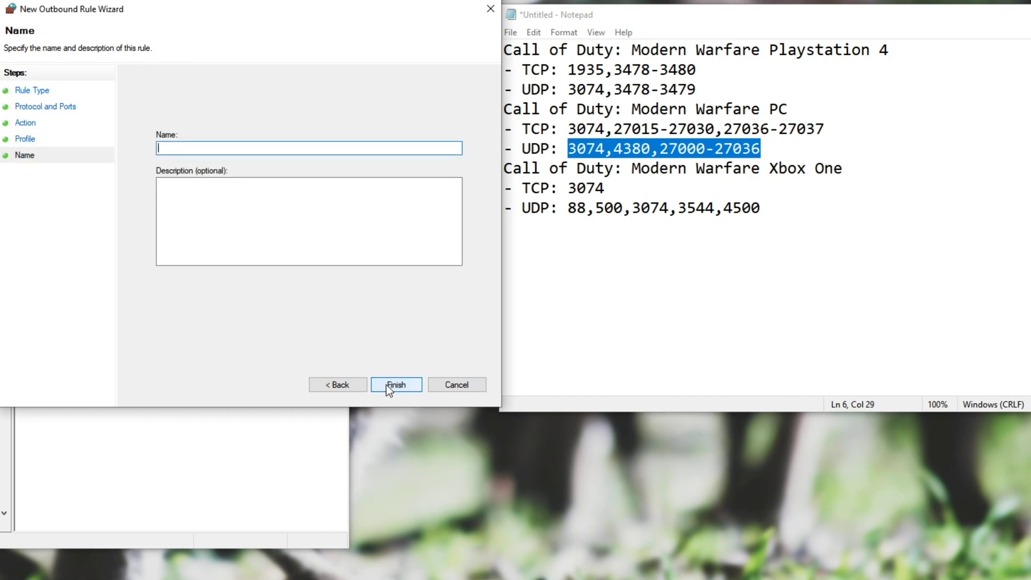
type("Modern Warfare UDP")
left_click(415, 387)
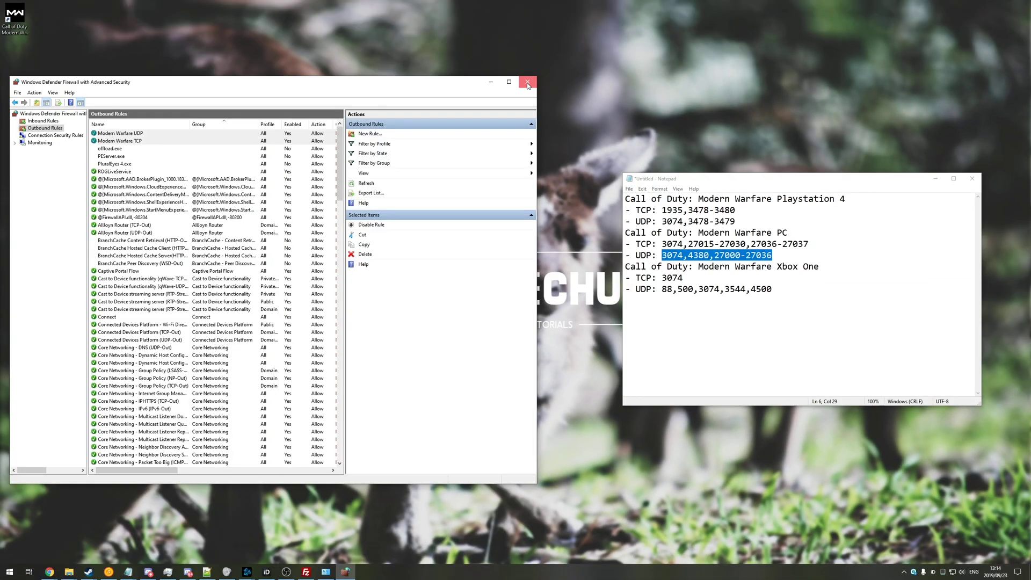
Close the firewall window, centre the Notepad port notes, and place ESET Internet Security beside them
left_click(327, 0)
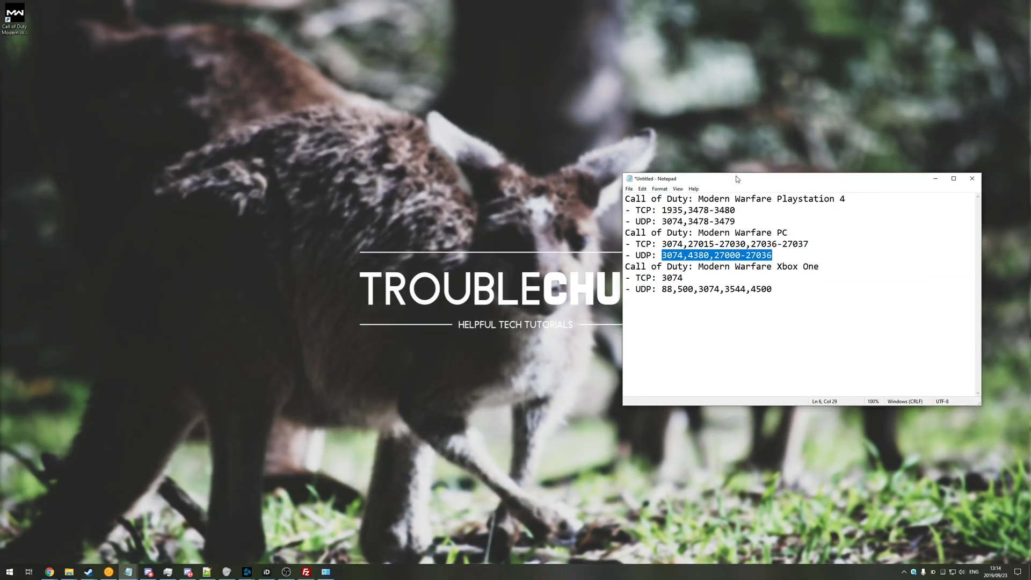
left_click_drag(736, 179, 461, 185)
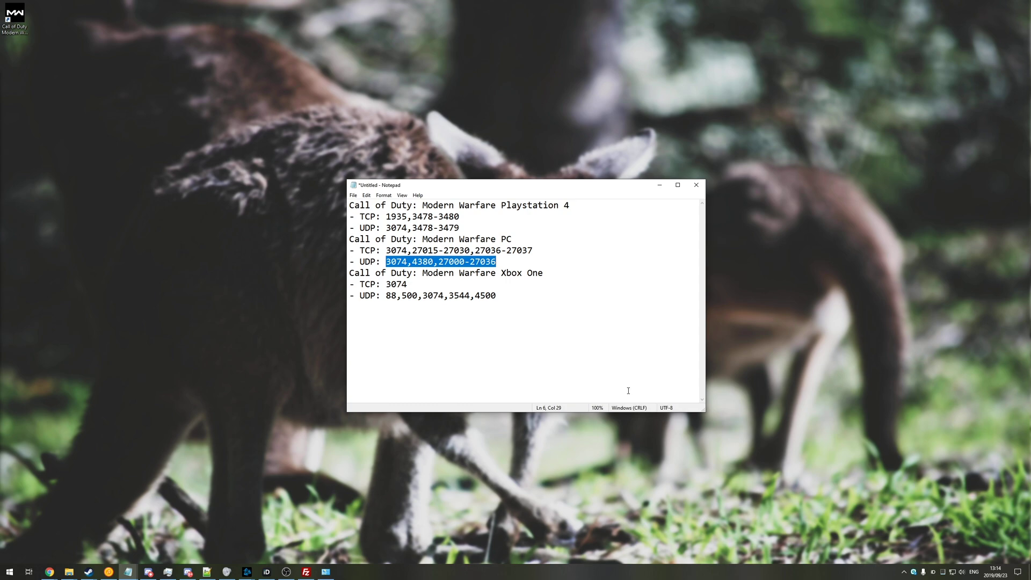
left_click_drag(520, 183, 698, 169)
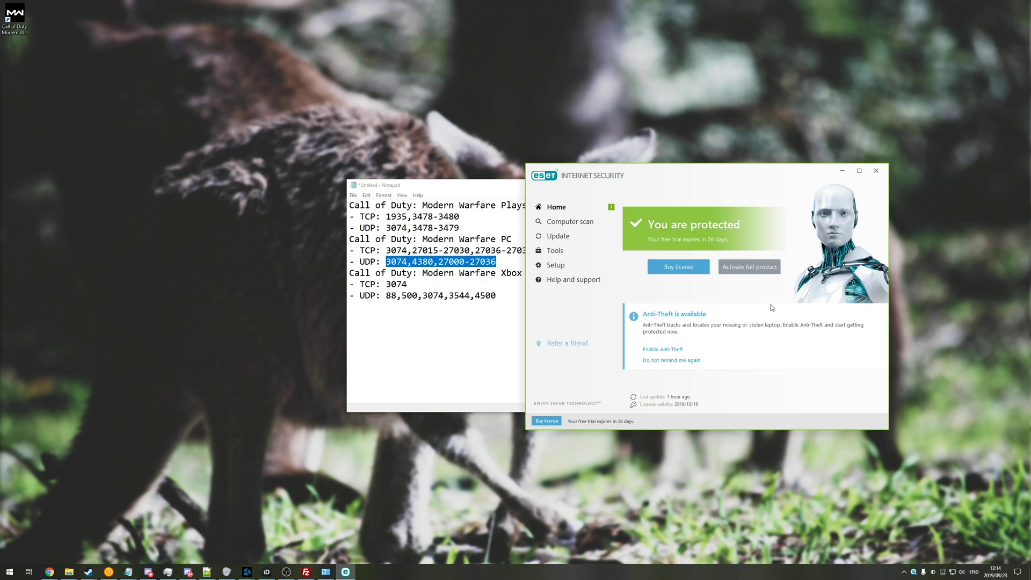
Pause the ESET firewall from its tray icon, move ESET aside, and select the TCP ports in Notepad
right_click(914, 572)
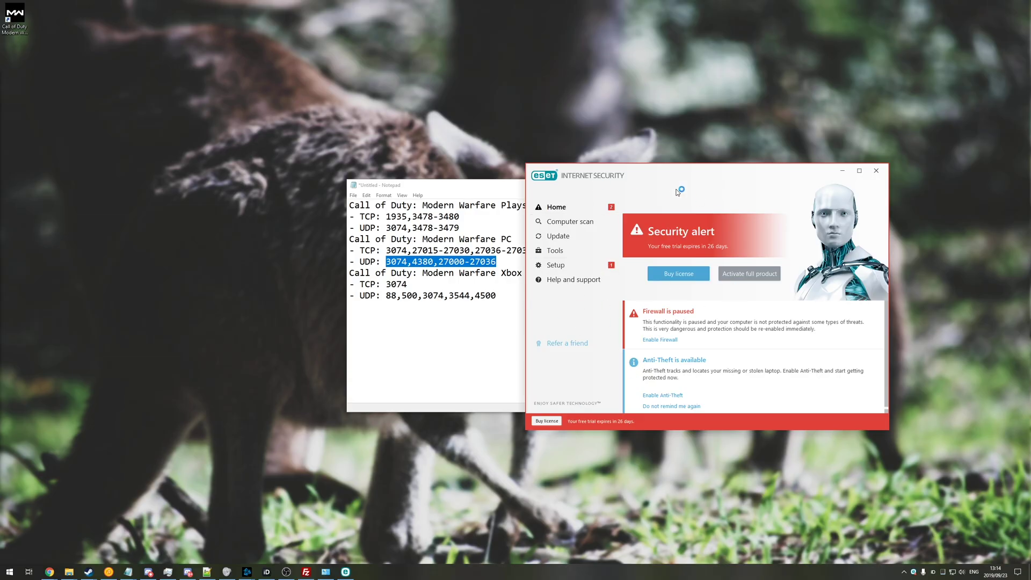
left_click_drag(681, 174, 746, 169)
left_click(540, 251)
left_click_drag(541, 252, 386, 252)
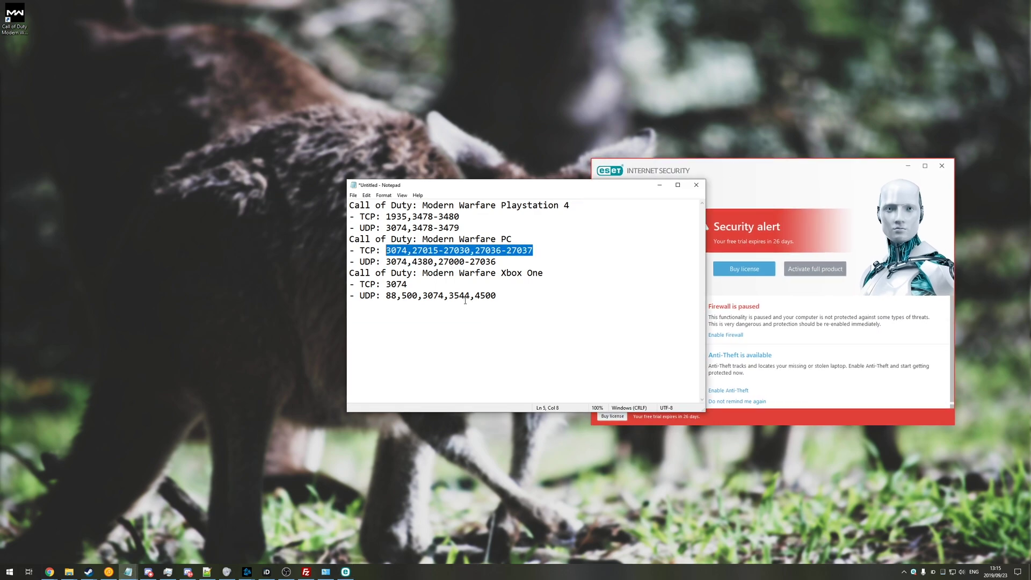